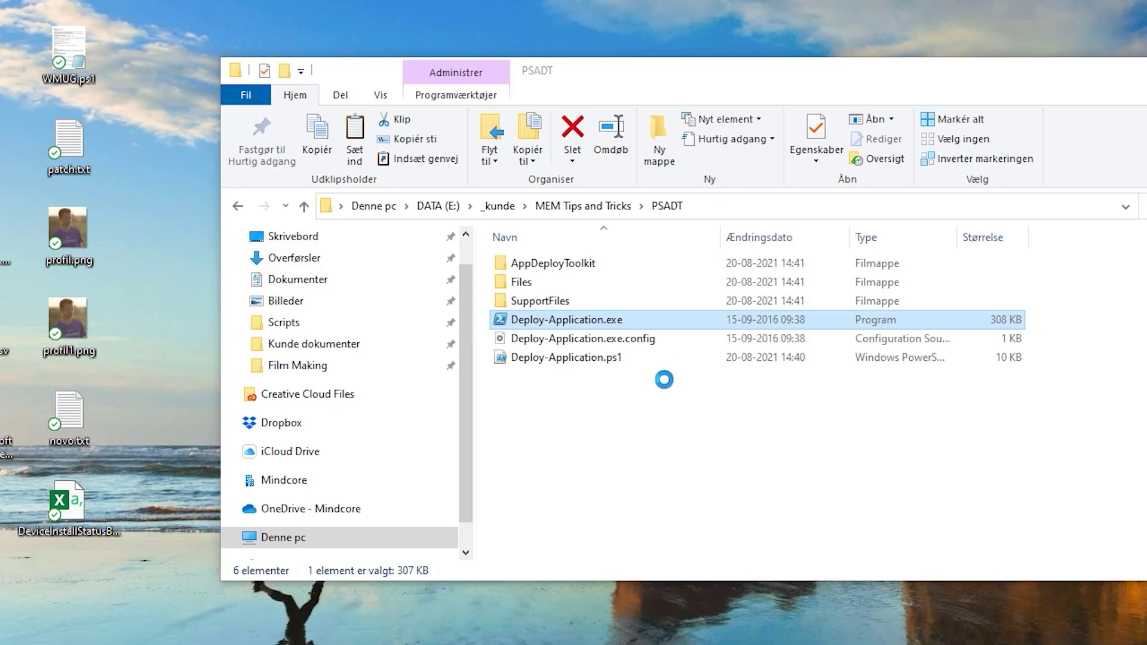
Step: Run Deploy-Application.exe from the PSADT folder in Windows Sandbox, leaving the silent switch entry empty
{"action": "right_click", "coordinate": [570, 320]}
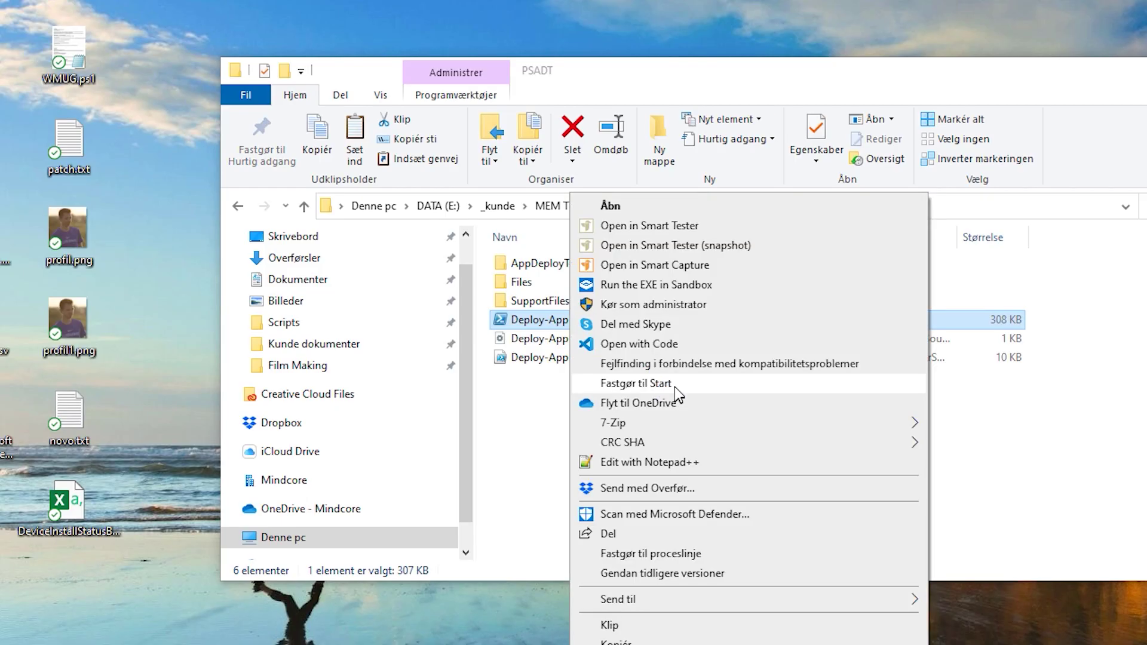
{"action": "left_click", "coordinate": [664, 308]}
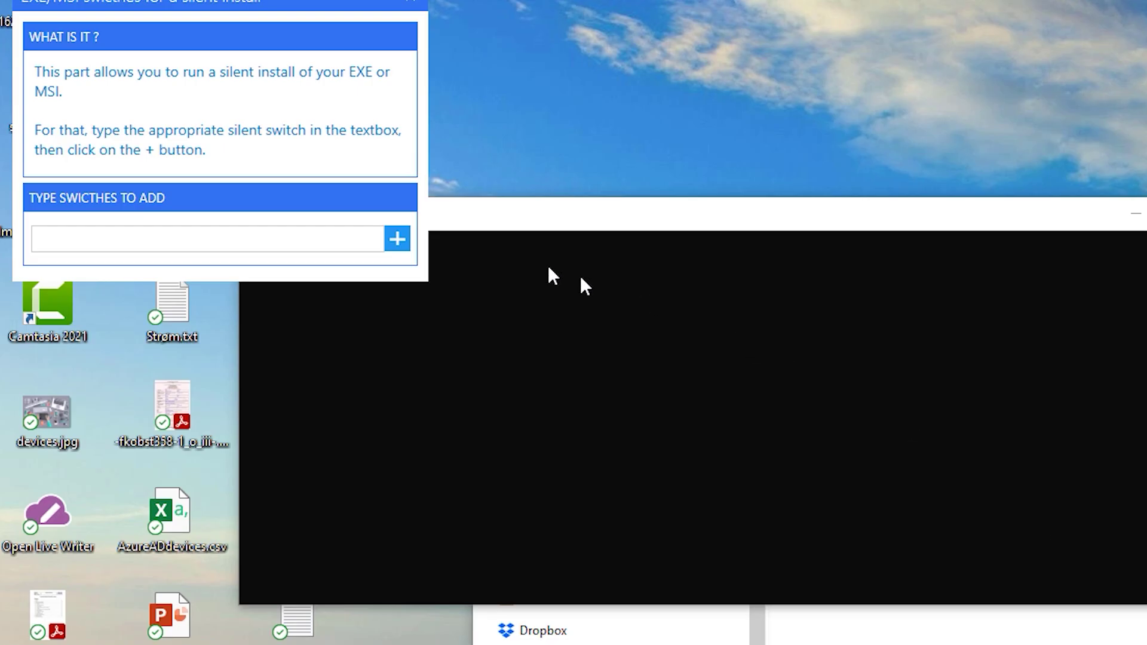
{"action": "left_click", "coordinate": [383, 244]}
{"action": "left_click", "coordinate": [396, 240]}
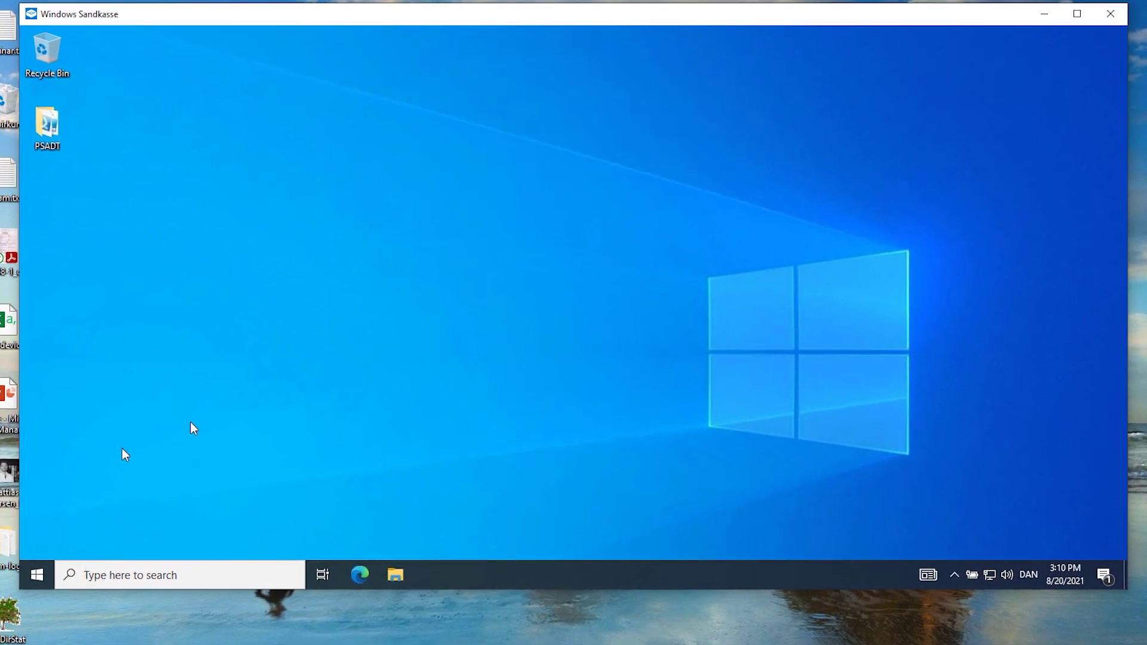
Step: Open appwiz.cpl inside the sandbox and check the installed programs list for 7-Zip
{"action": "left_click", "coordinate": [107, 575]}
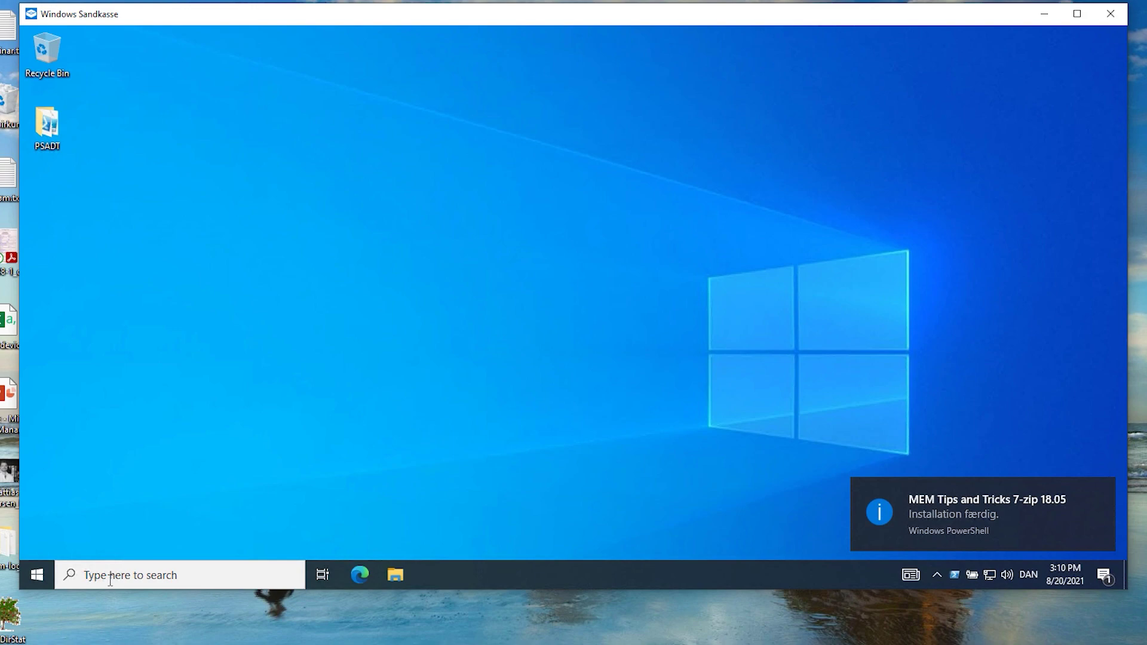
{"action": "left_click", "coordinate": [187, 573]}
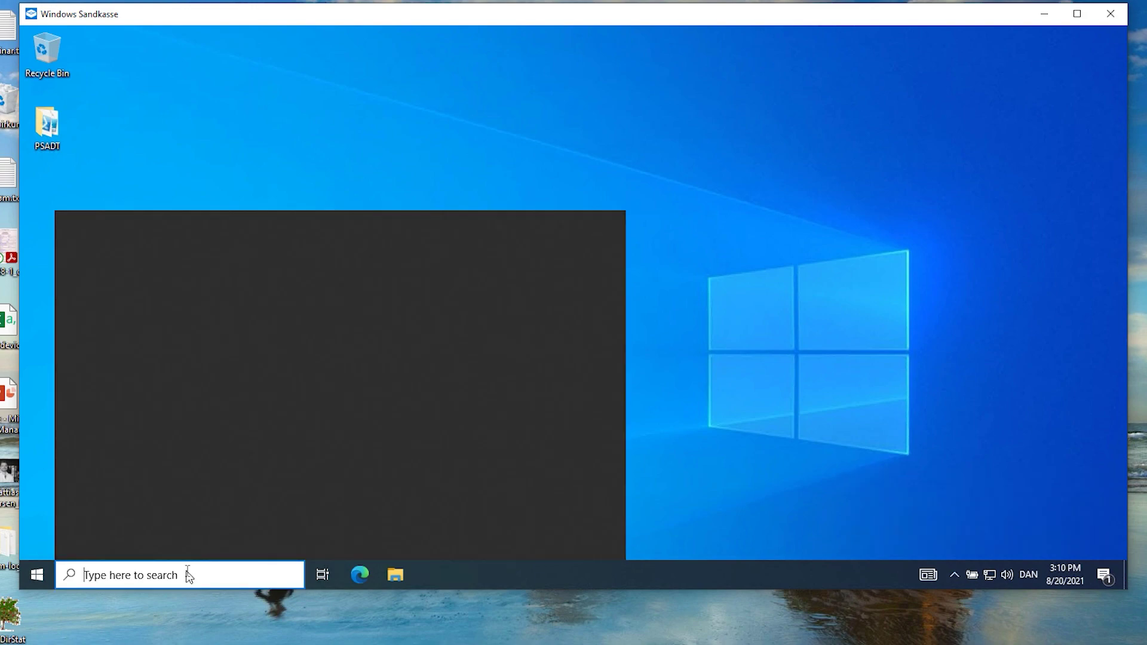
{"action": "type", "text": "appwiz.cpl"}
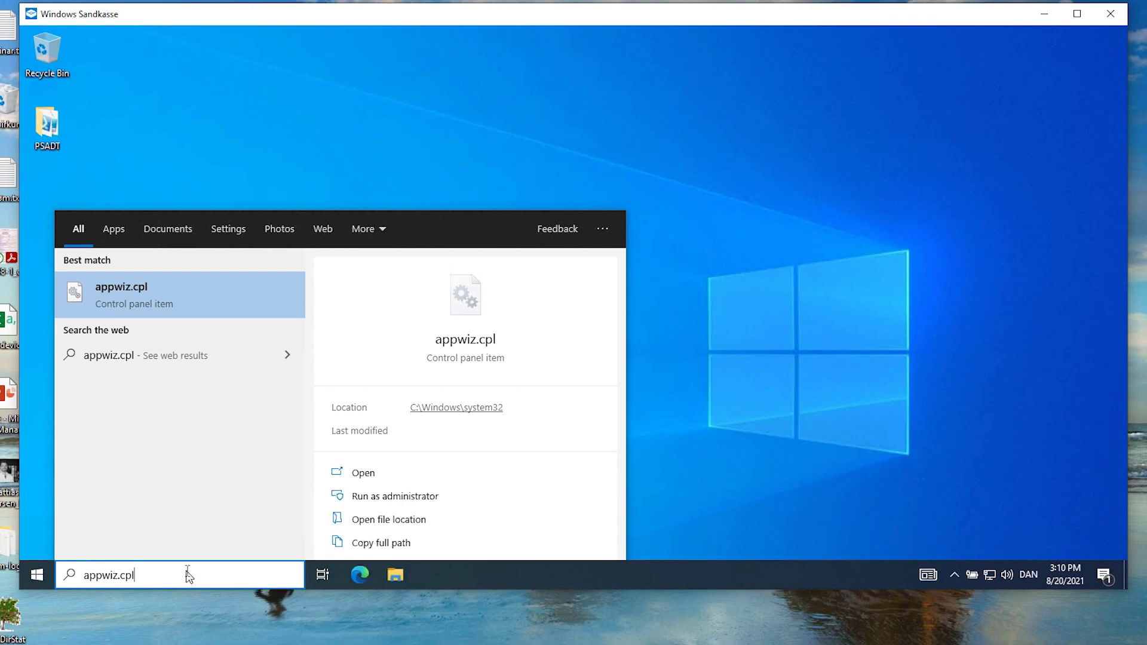
{"action": "left_click", "coordinate": [164, 299]}
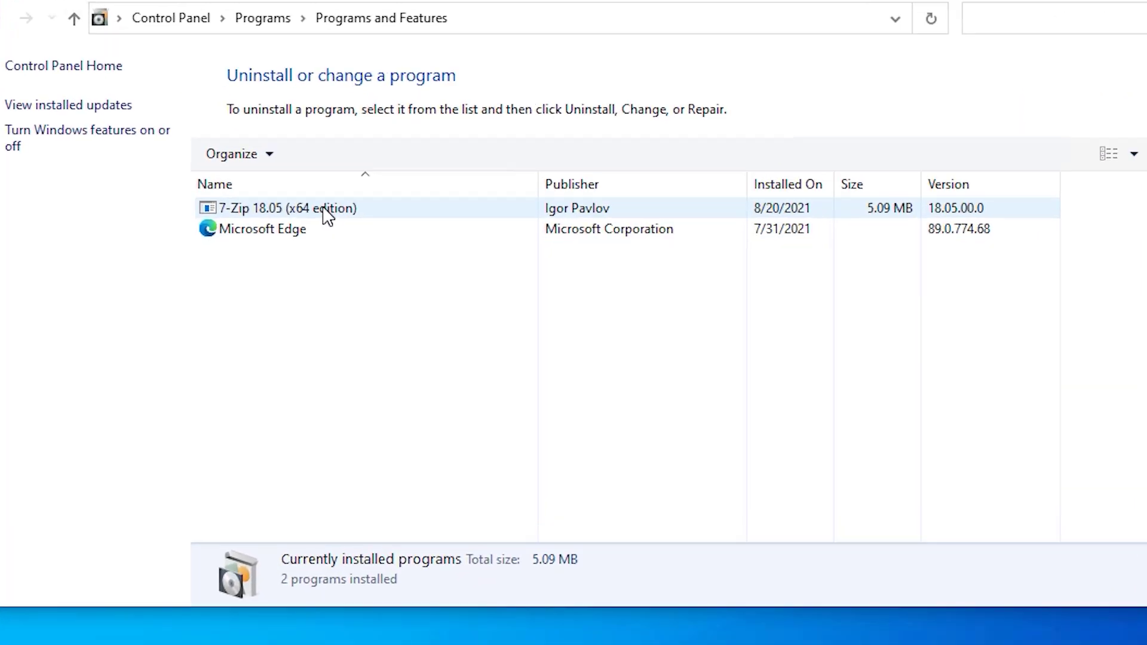
{"action": "left_click", "coordinate": [327, 210]}
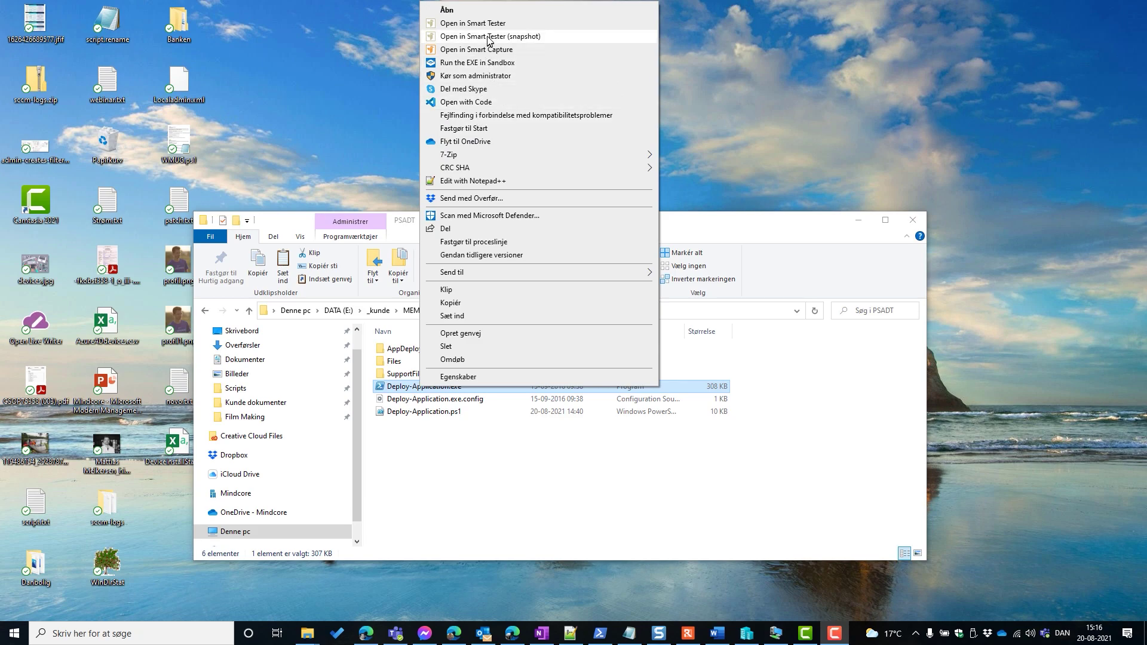
Step: Test Deploy-Application.exe in Smart Tester using the Windows Sandbox snapshot without prerequisites, running the install and the uninstall
{"action": "left_click", "coordinate": [489, 27]}
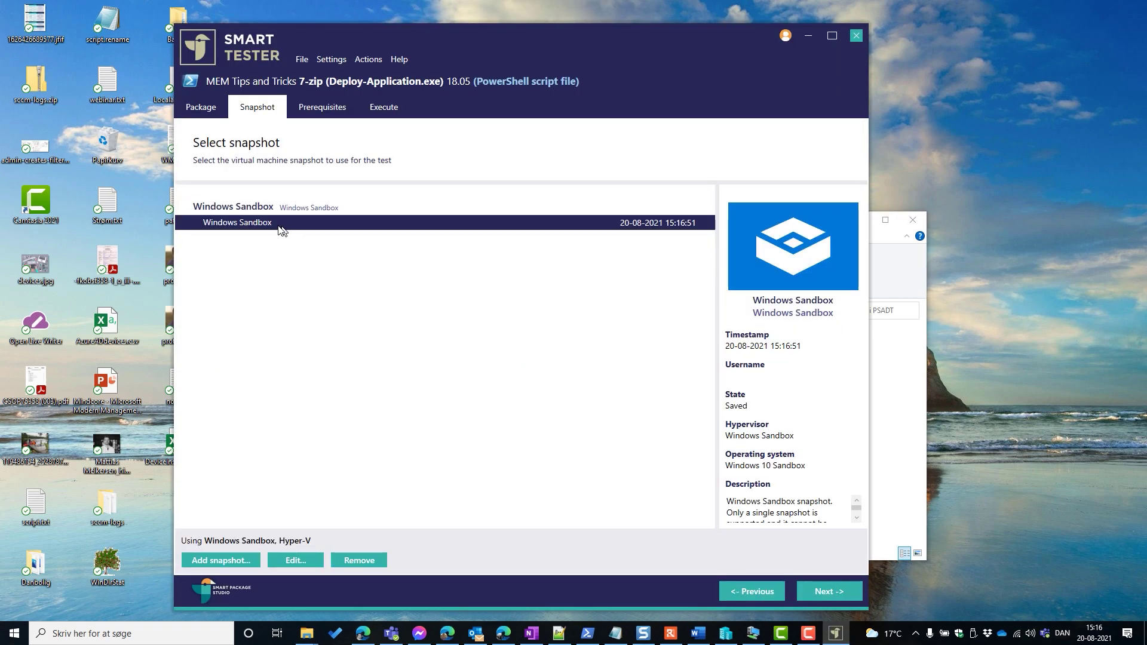
{"action": "left_click", "coordinate": [817, 592]}
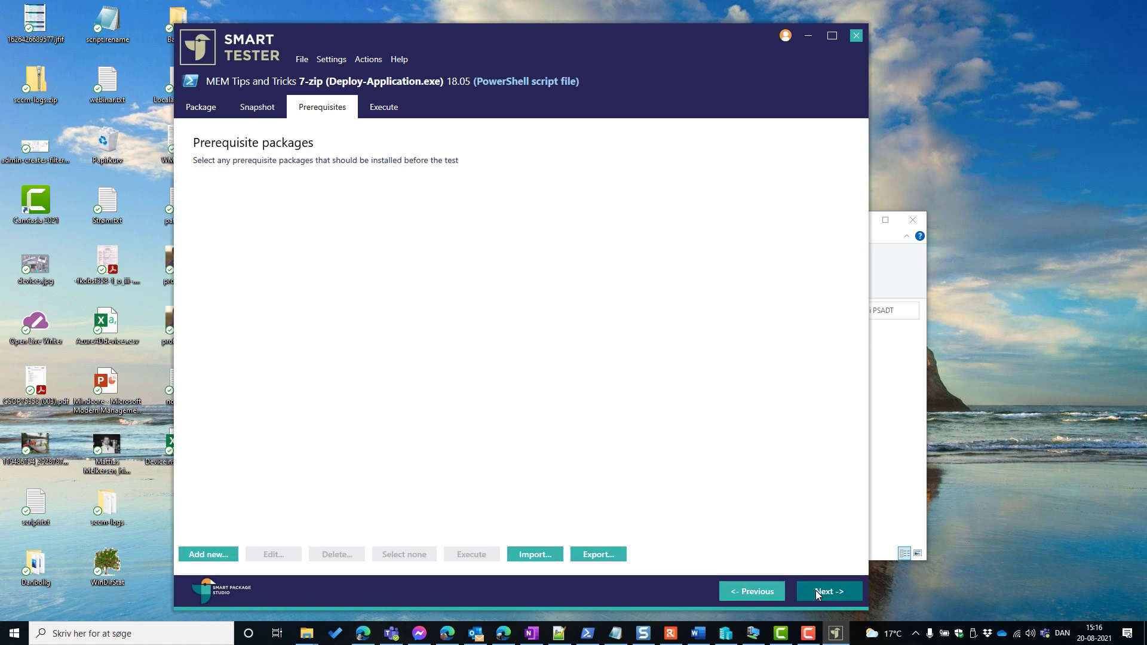
{"action": "left_click", "coordinate": [818, 593]}
{"action": "left_click", "coordinate": [818, 593]}
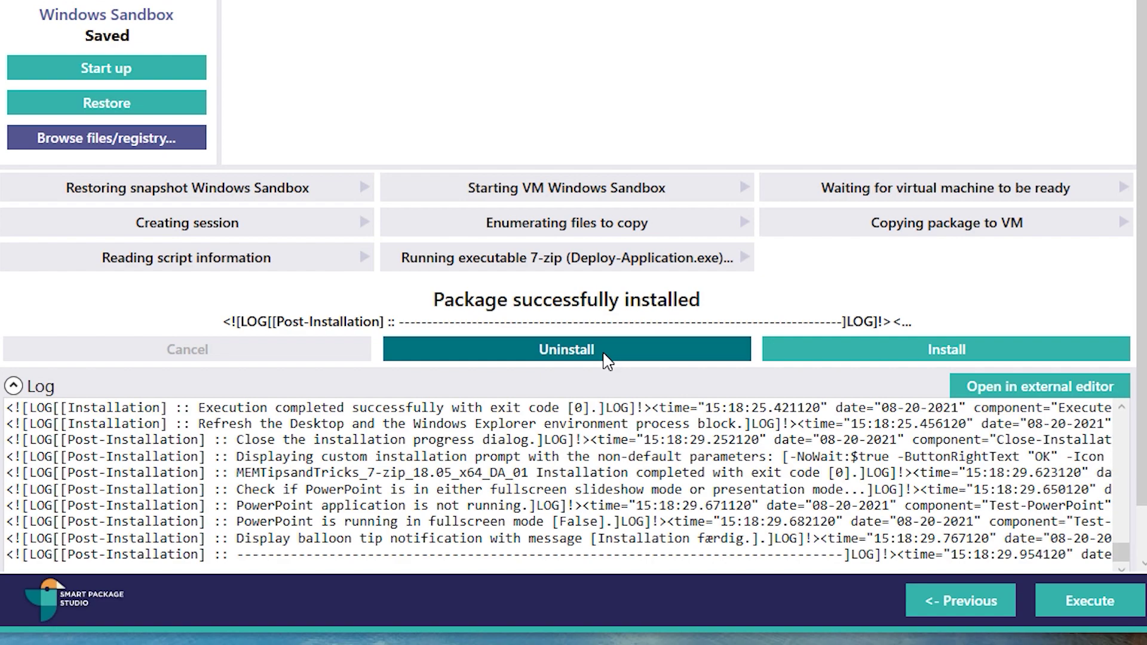
{"action": "left_click", "coordinate": [604, 354]}
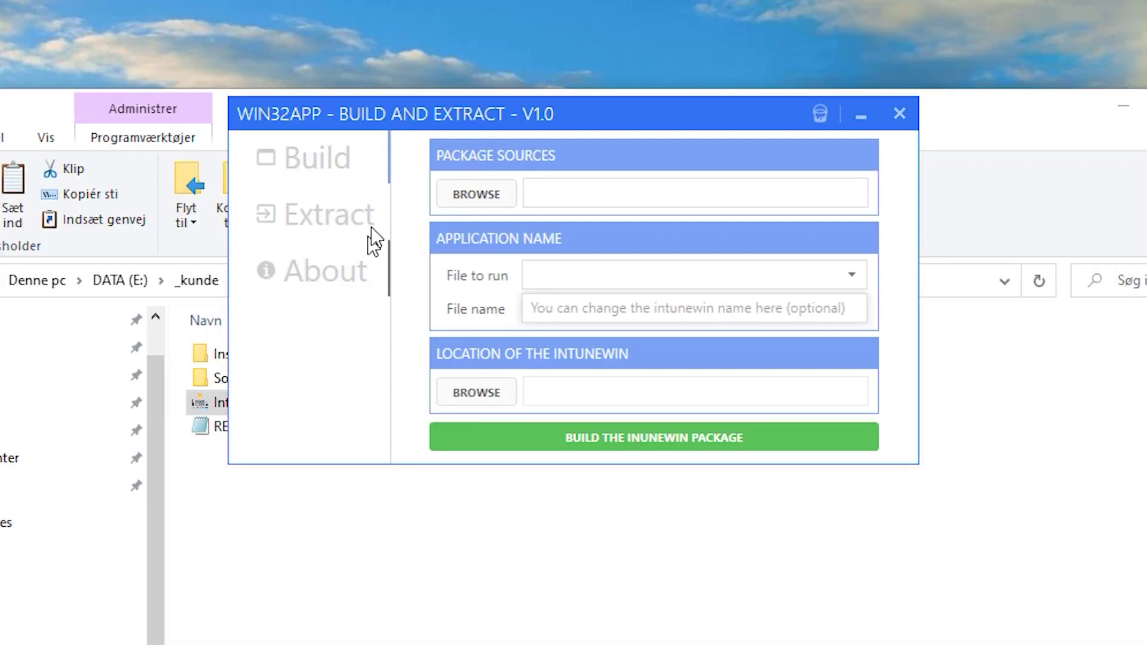
Step: In the Win32App Build and Extract tool, set the package source to the PSADT folder, keeping Deploy-Application.exe as the file to run
{"action": "left_click_drag", "start_coordinate": [412, 113], "coordinate": [268, 28]}
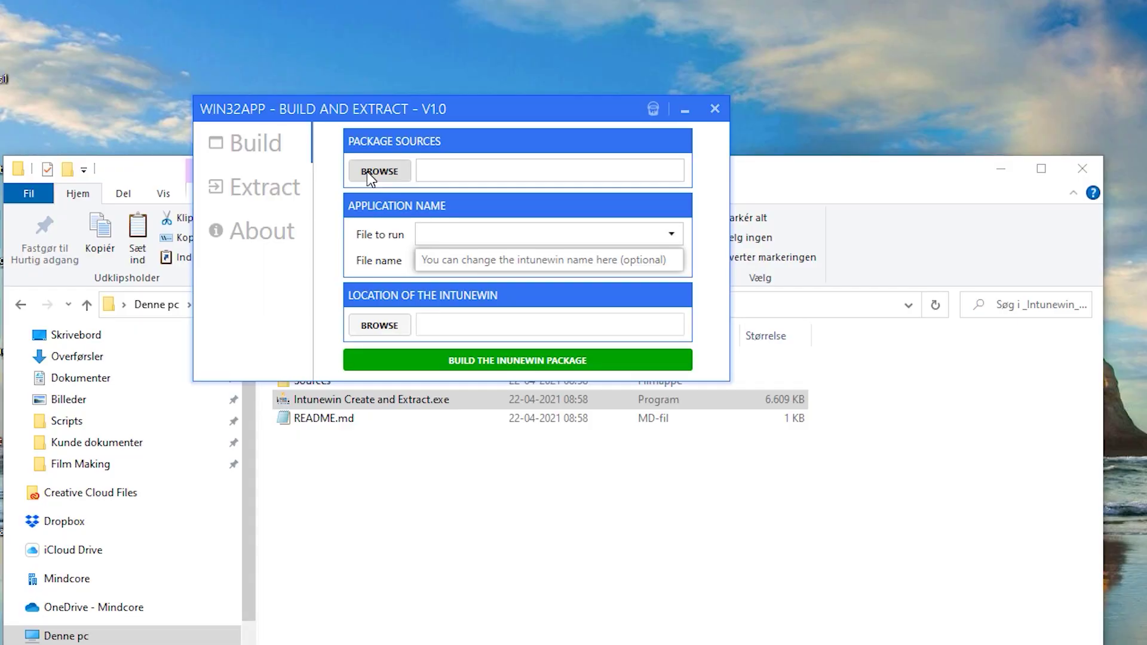
{"action": "left_click", "coordinate": [309, 110]}
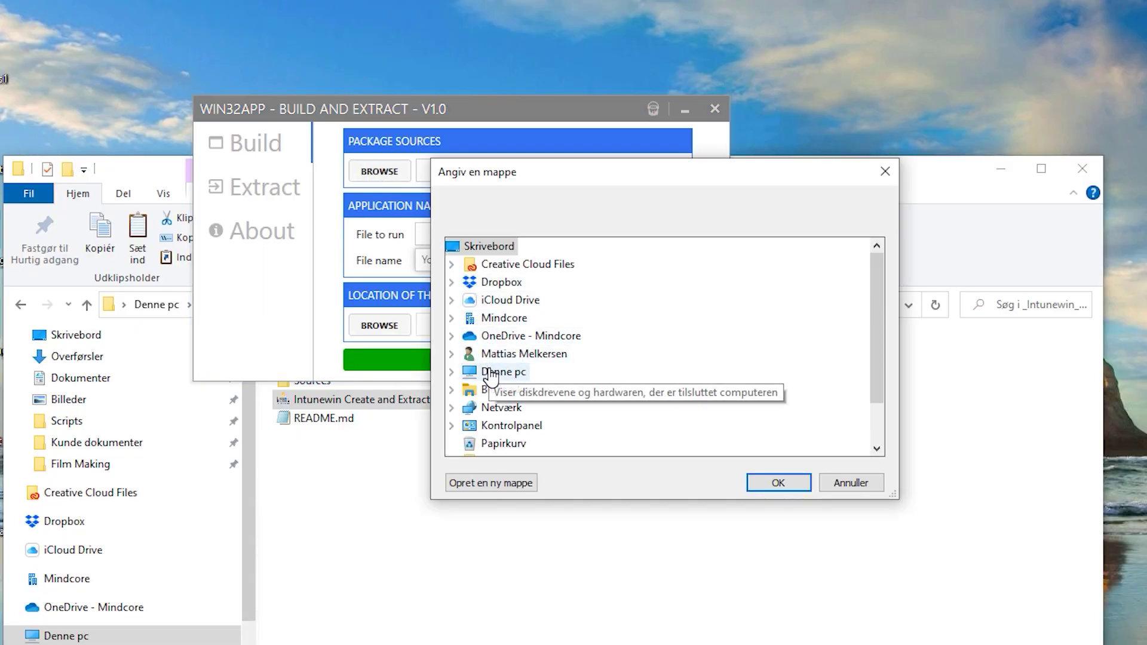
{"action": "left_click", "coordinate": [565, 426]}
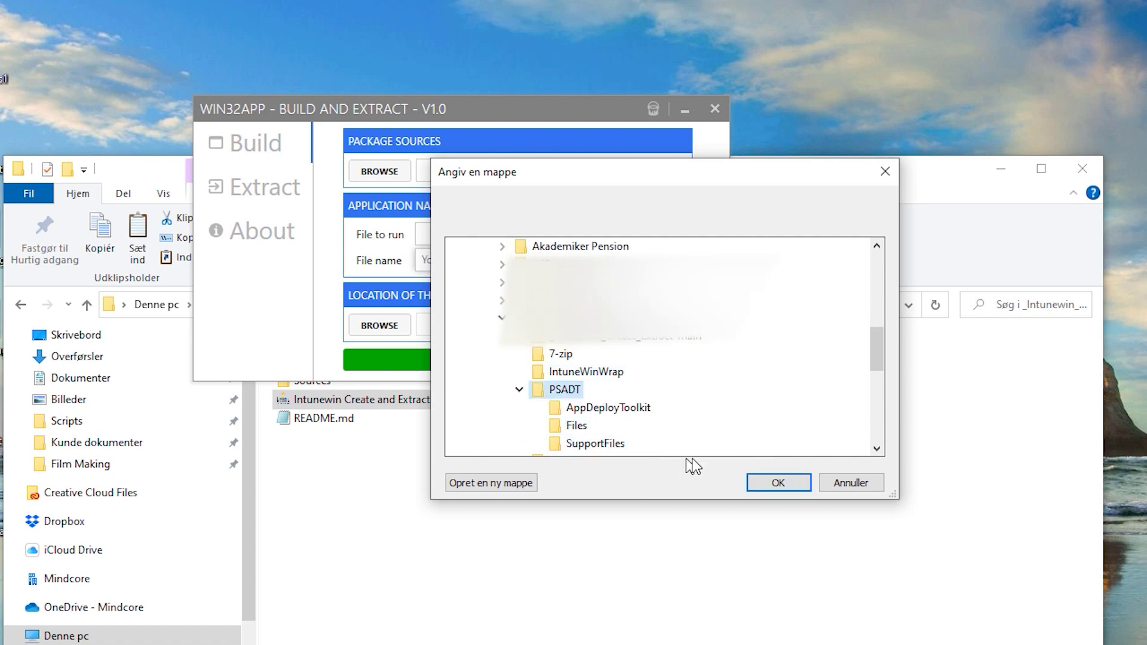
{"action": "left_click", "coordinate": [771, 483]}
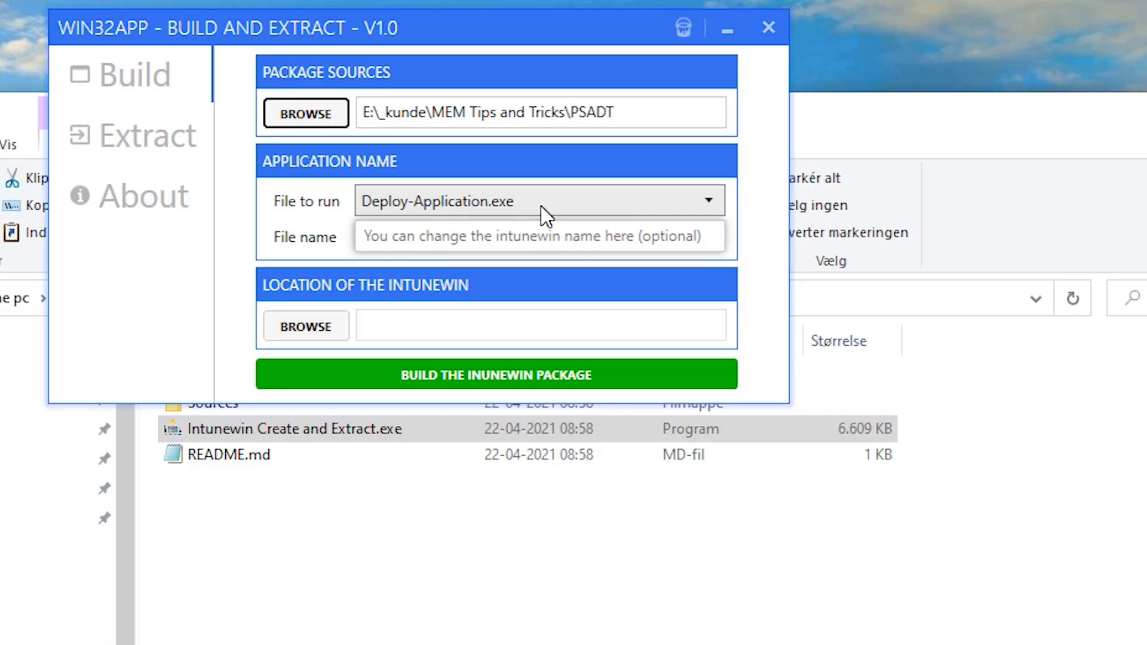
{"action": "left_click", "coordinate": [543, 203]}
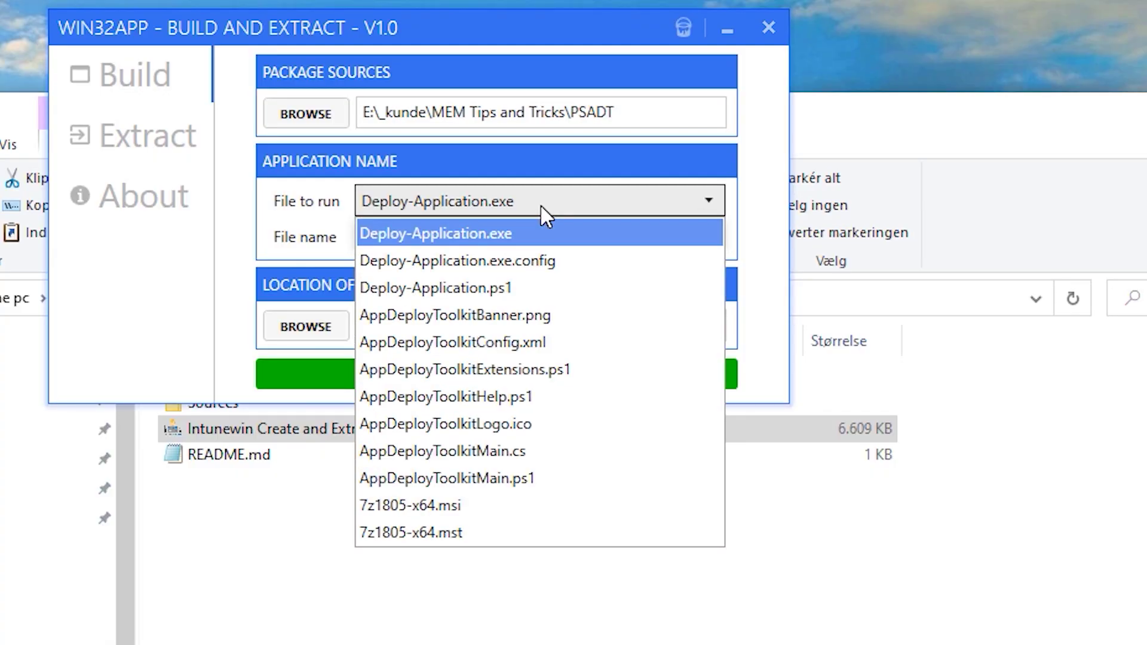
{"action": "left_click", "coordinate": [540, 204]}
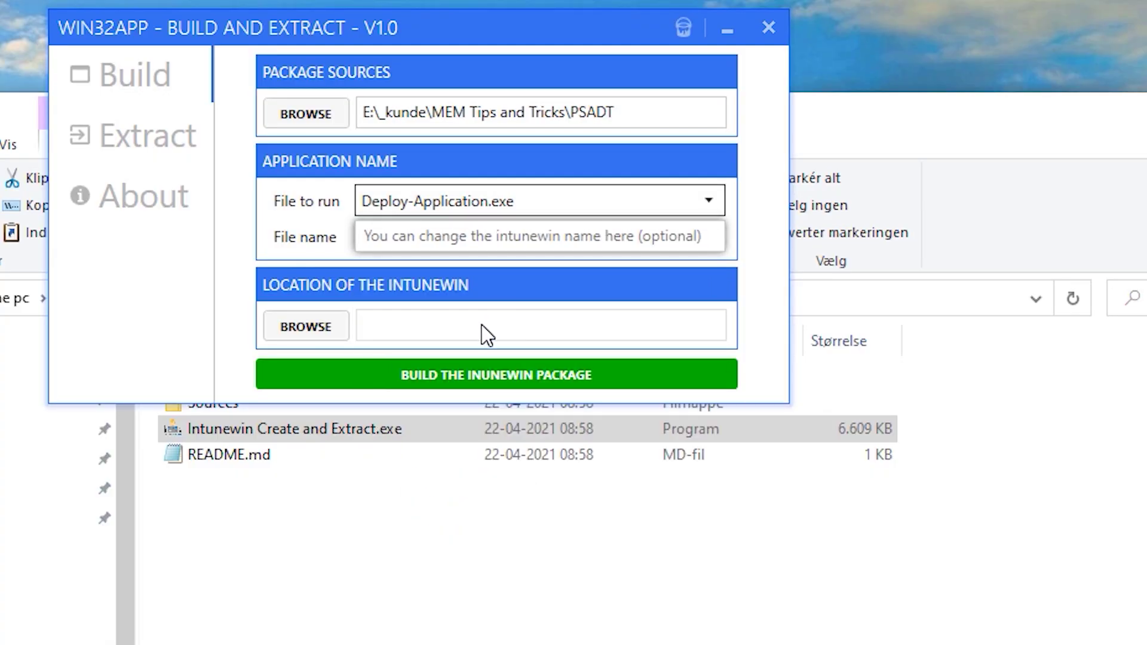
Step: Set the intunewin output location to the MEM Tips and Tricks folder and build the package
{"action": "left_click", "coordinate": [343, 333]}
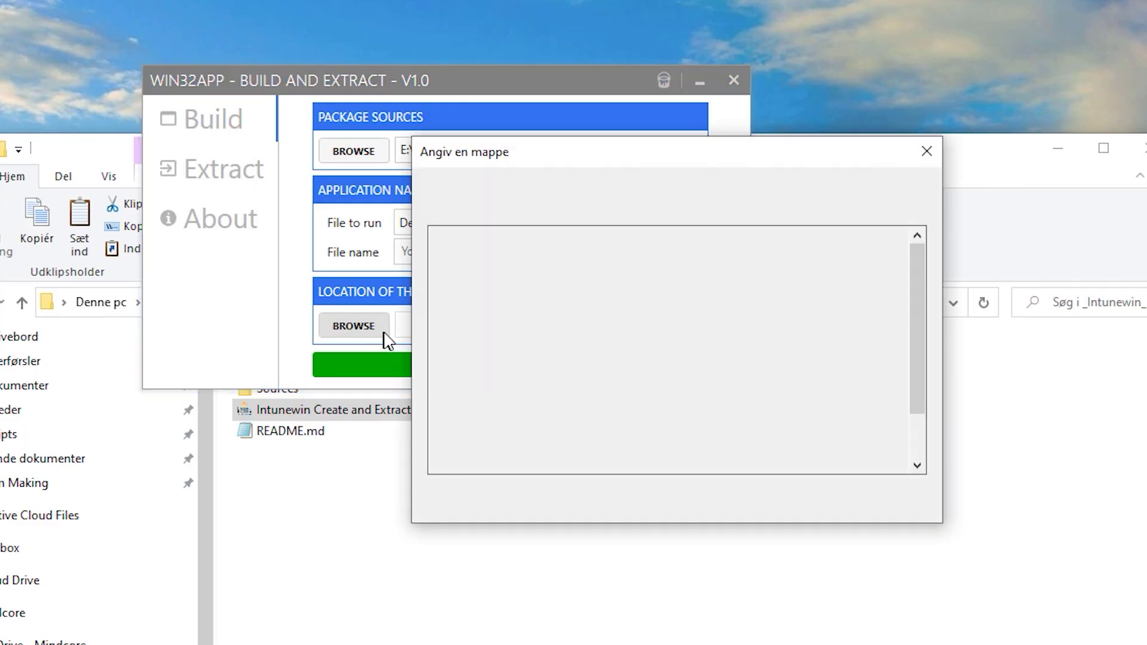
{"action": "left_click", "coordinate": [488, 367]}
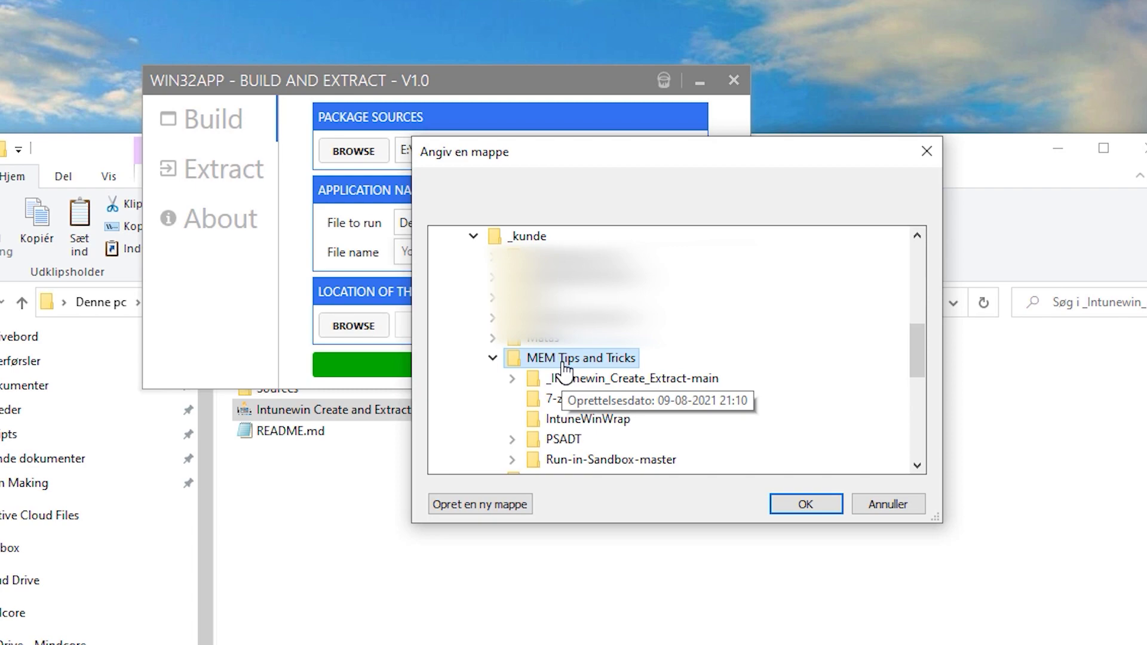
{"action": "left_click", "coordinate": [806, 504]}
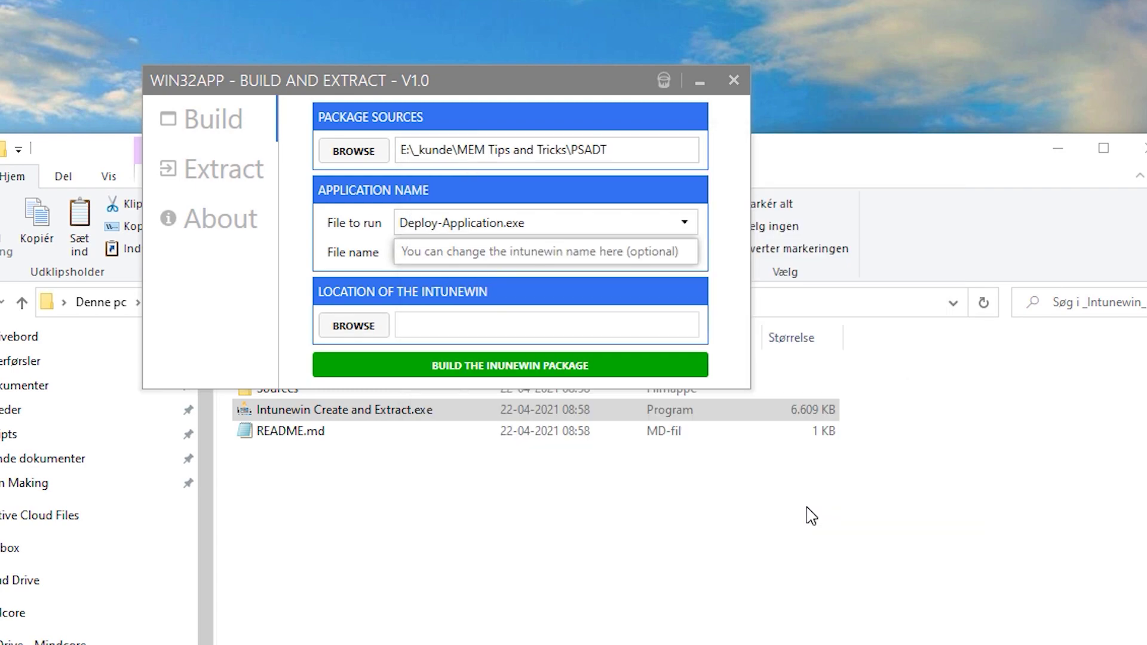
{"action": "left_click", "coordinate": [550, 367]}
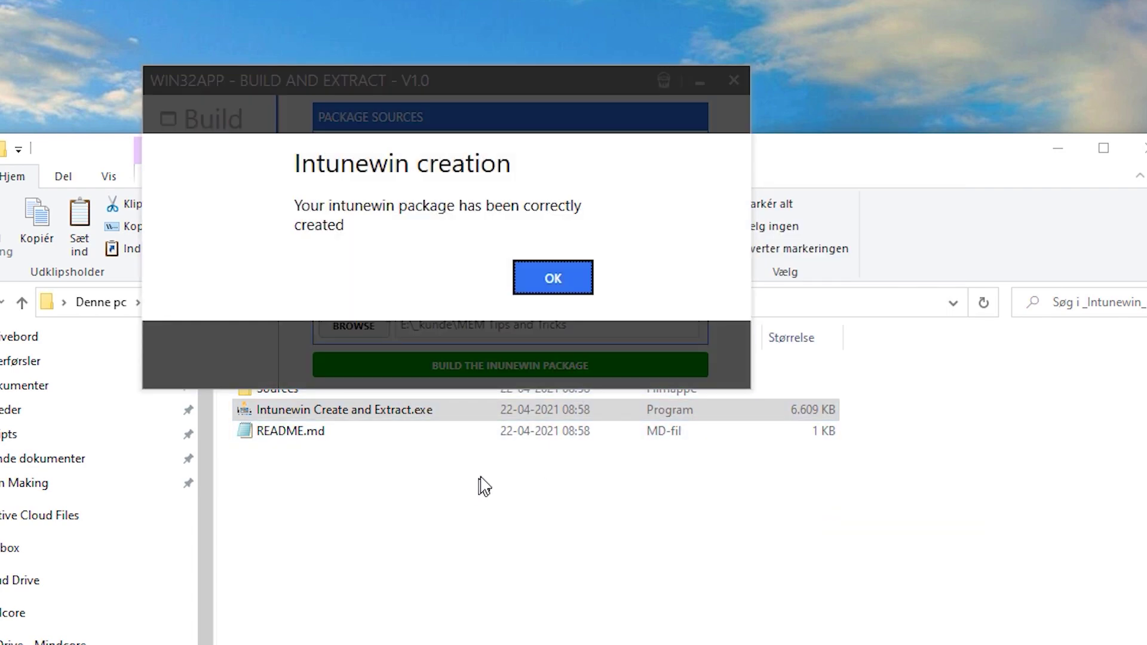
Step: Switch to the browser, go to endpoint.microsoft.com, and open the list of Windows apps
{"action": "left_click", "coordinate": [290, 48]}
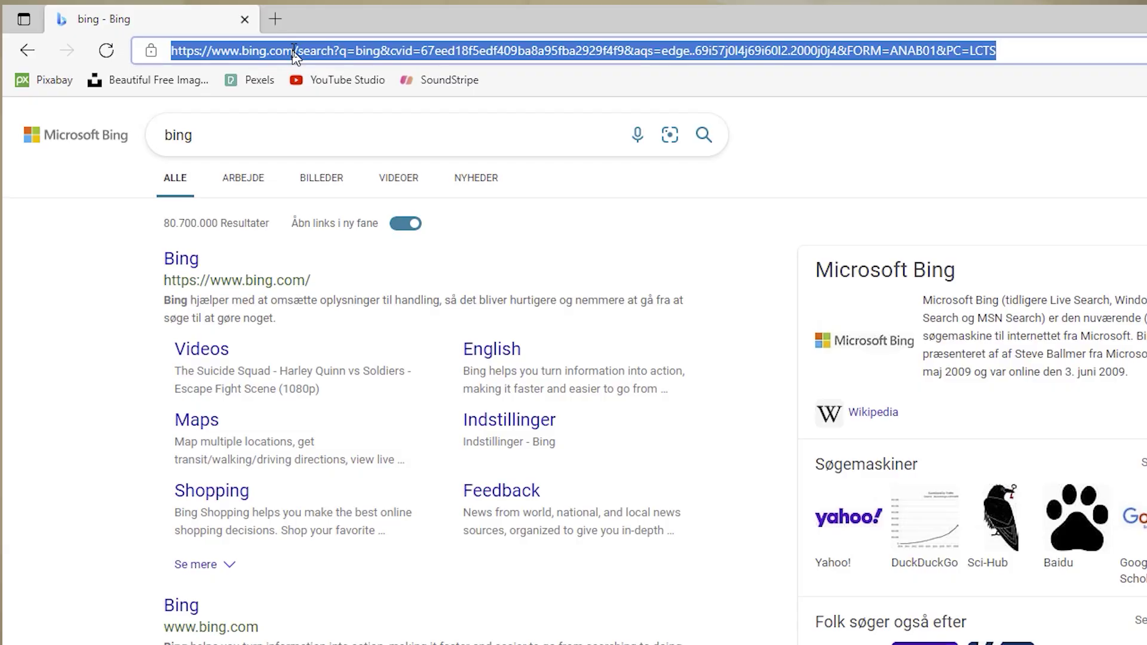
{"action": "type", "text": "end"}
{"action": "key", "text": "Return"}
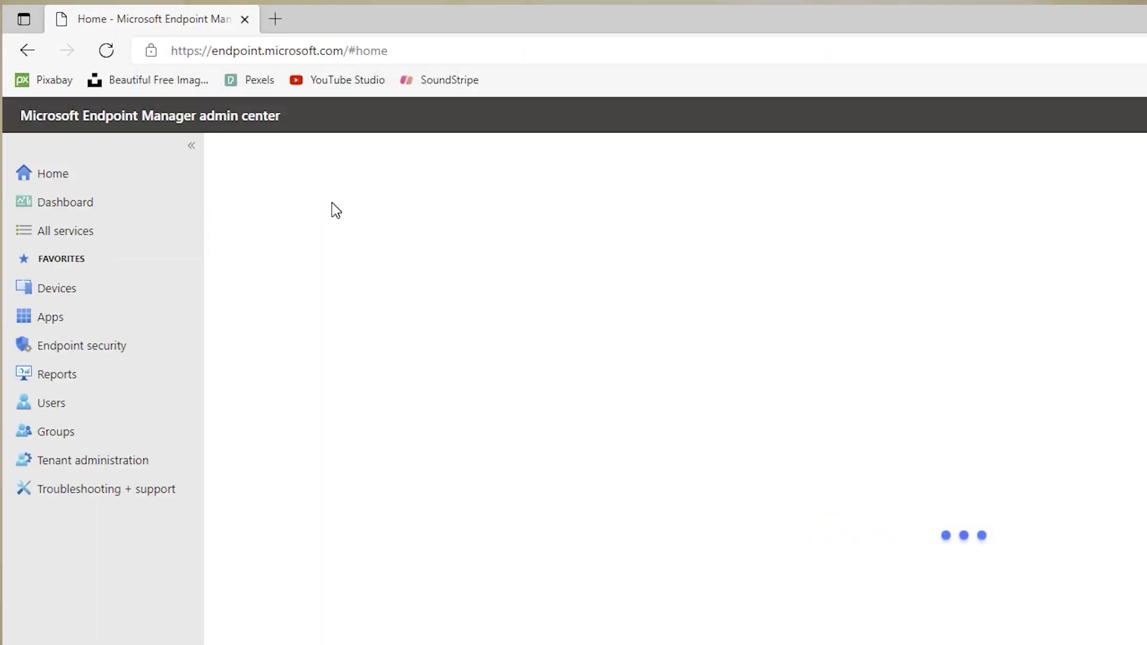
{"action": "left_click", "coordinate": [51, 317]}
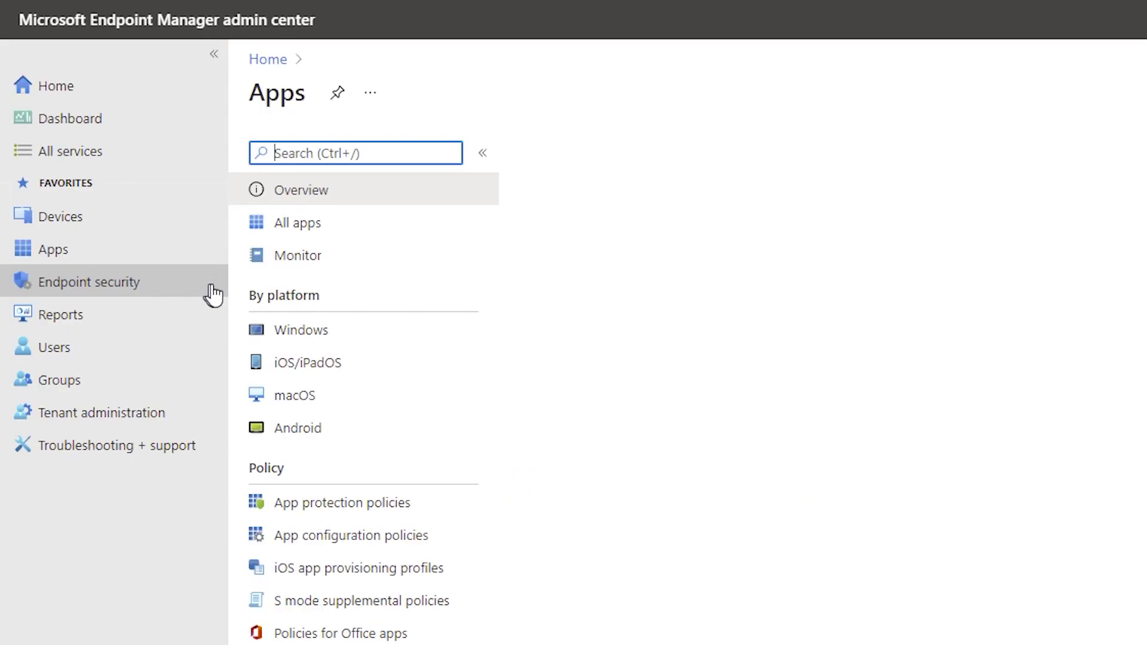
{"action": "left_click", "coordinate": [300, 330]}
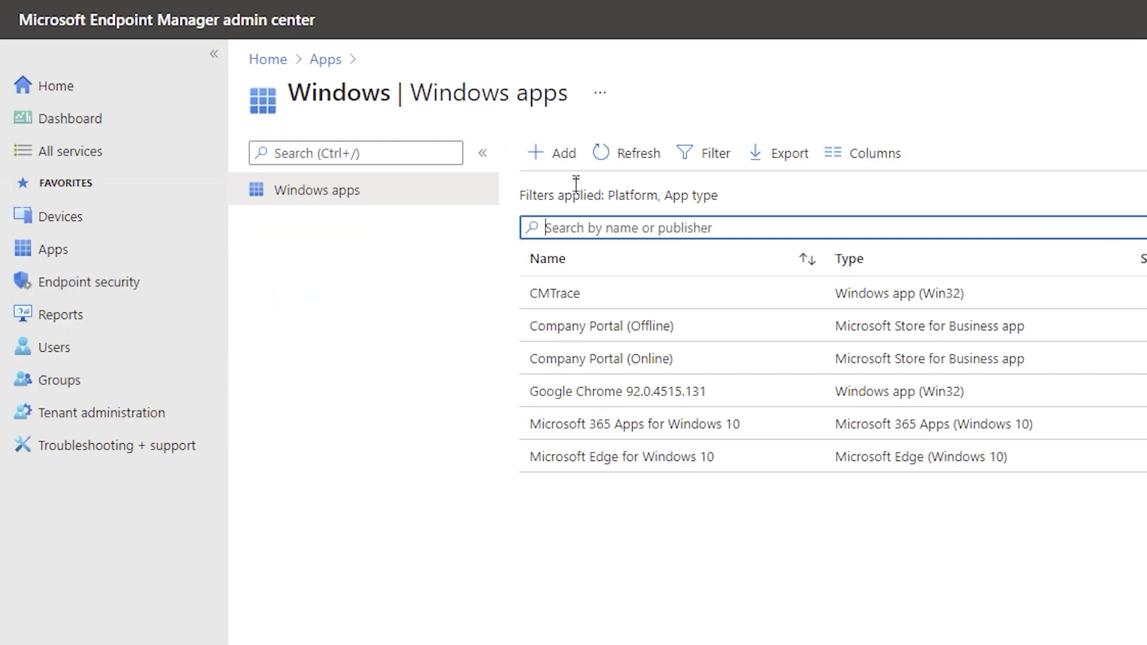
Step: Start adding a new app with the app type Windows app (Win32)
{"action": "left_click", "coordinate": [575, 156]}
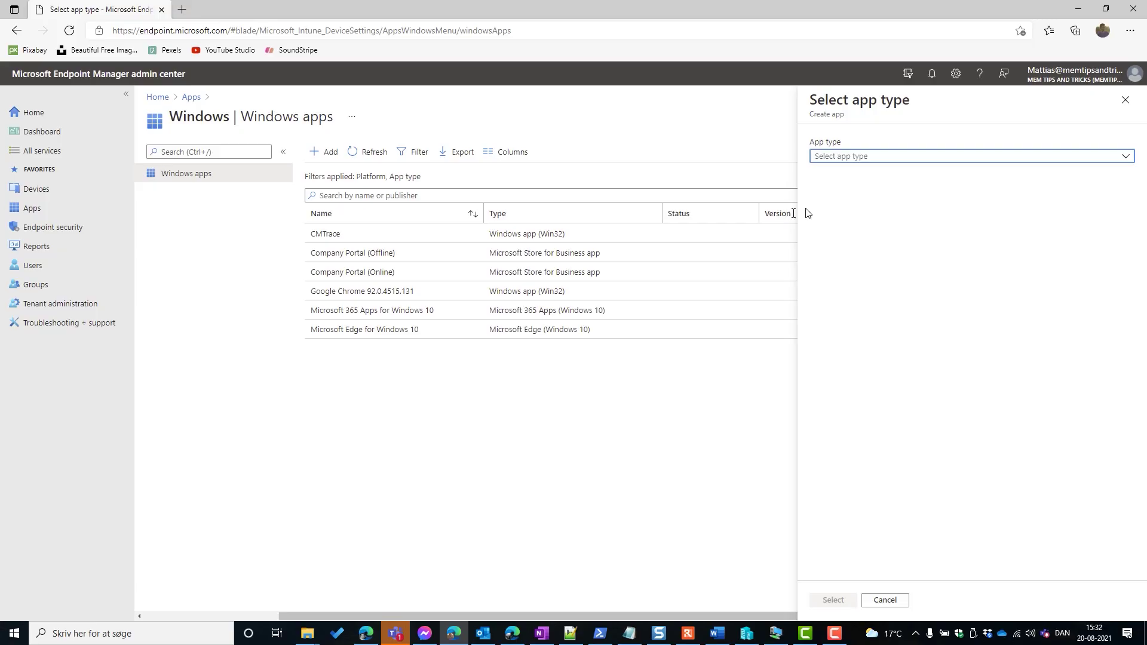
{"action": "left_click", "coordinate": [886, 158]}
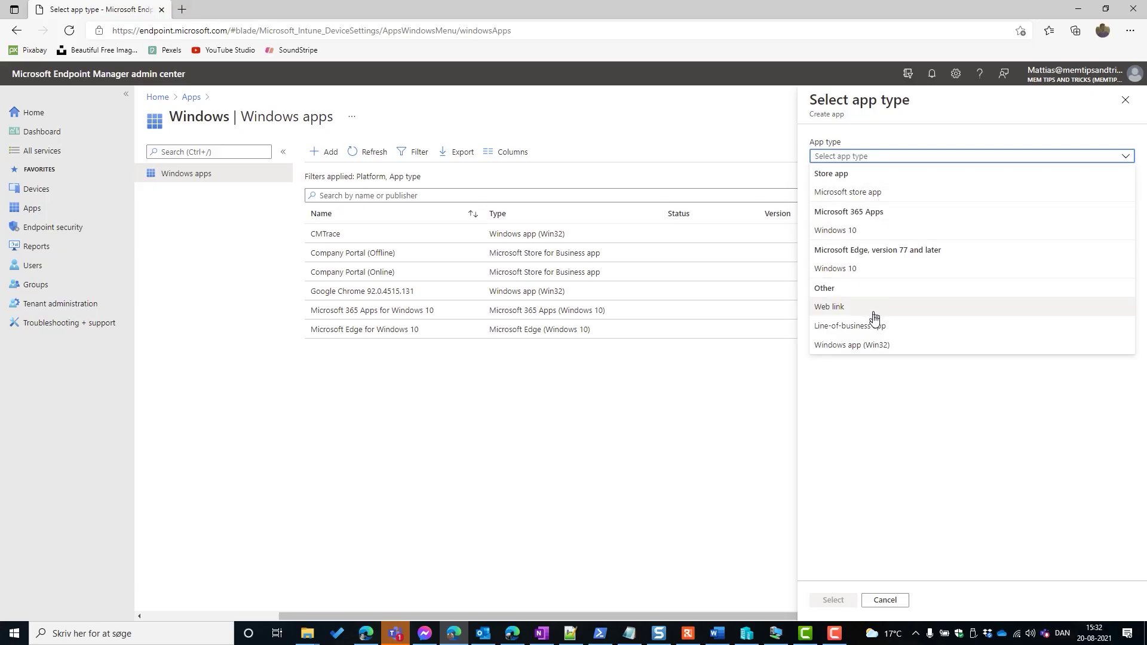
{"action": "left_click", "coordinate": [875, 345]}
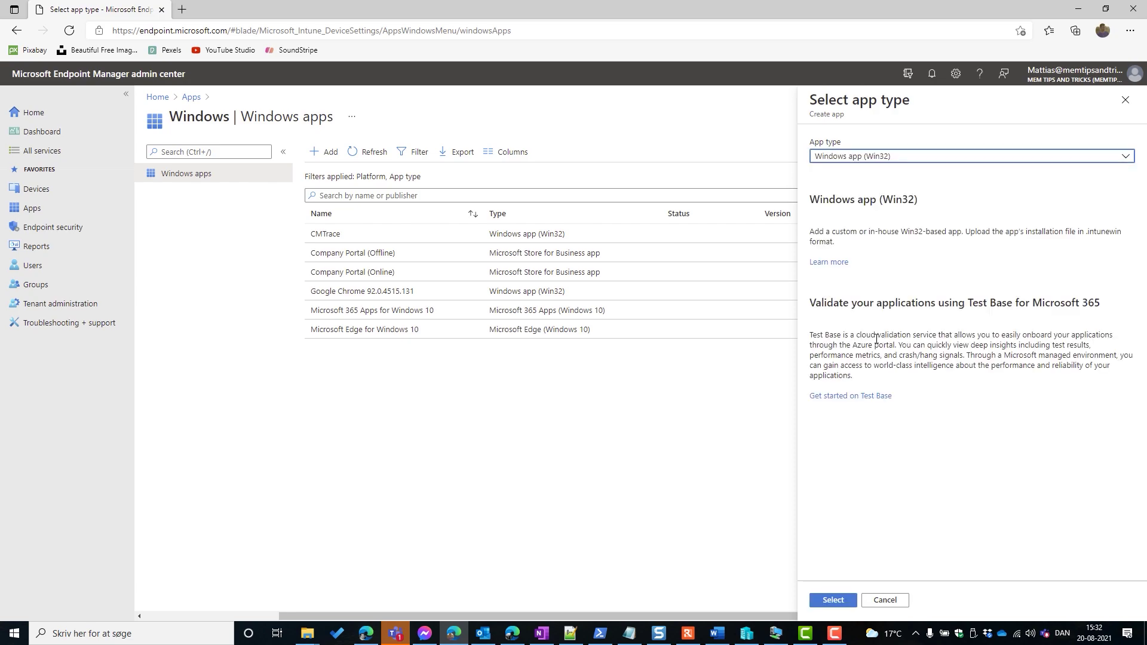
{"action": "left_click", "coordinate": [844, 603]}
Step: Choose Deploy-Application.intunewin as the app package file and accept it
{"action": "left_click", "coordinate": [888, 150]}
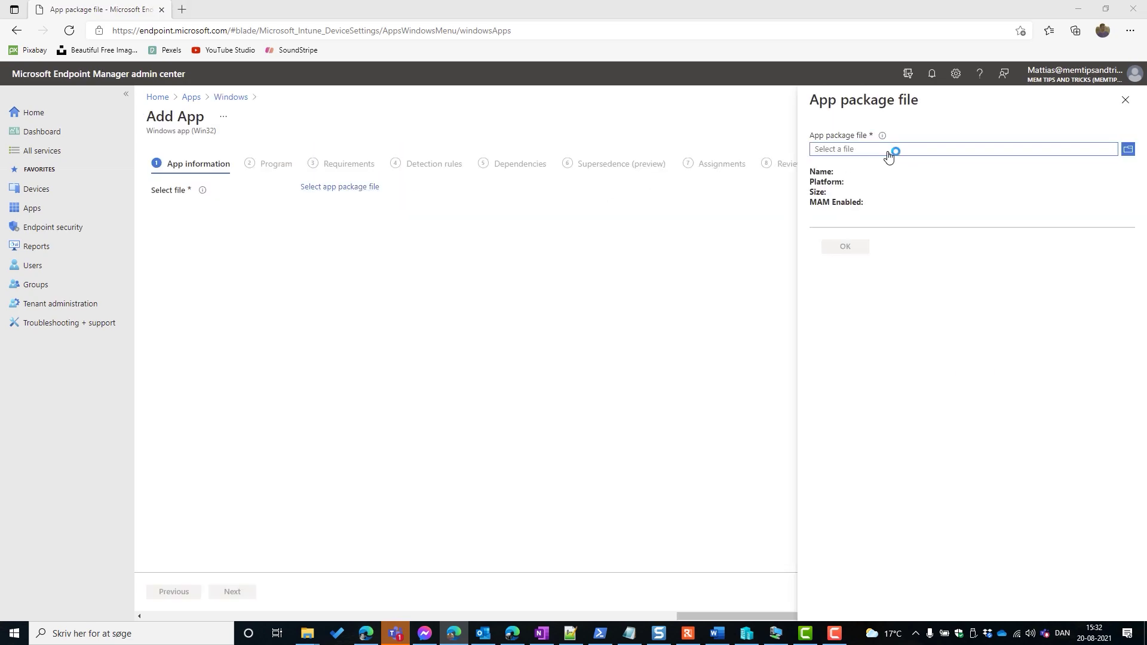
{"action": "double_click", "coordinate": [170, 150]}
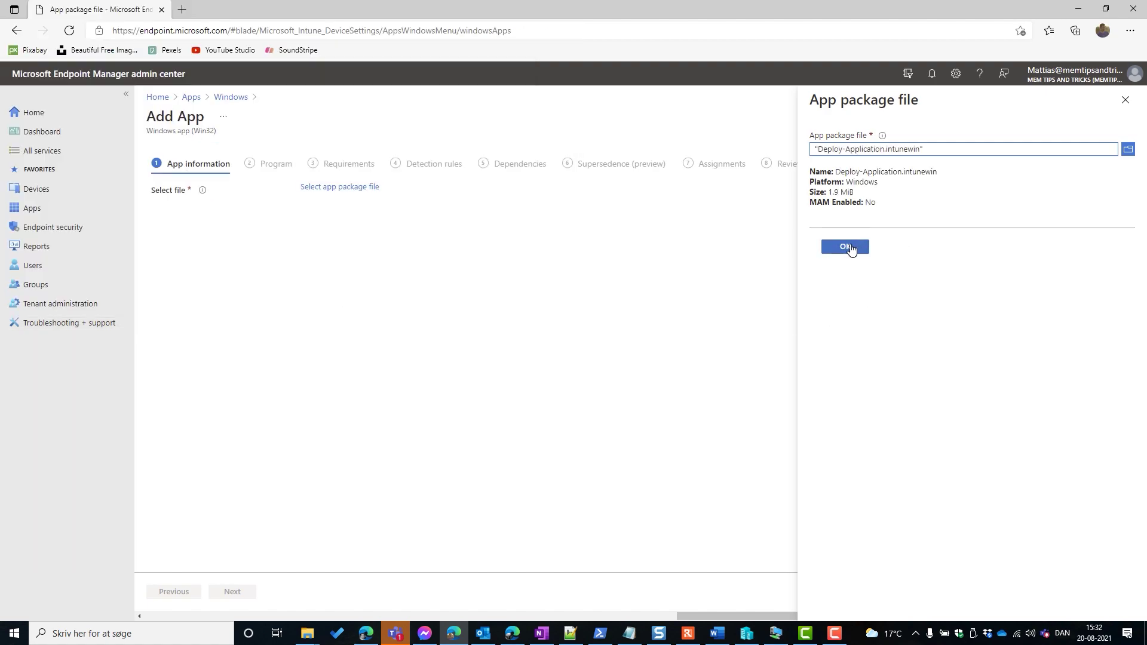
{"action": "left_click", "coordinate": [851, 248]}
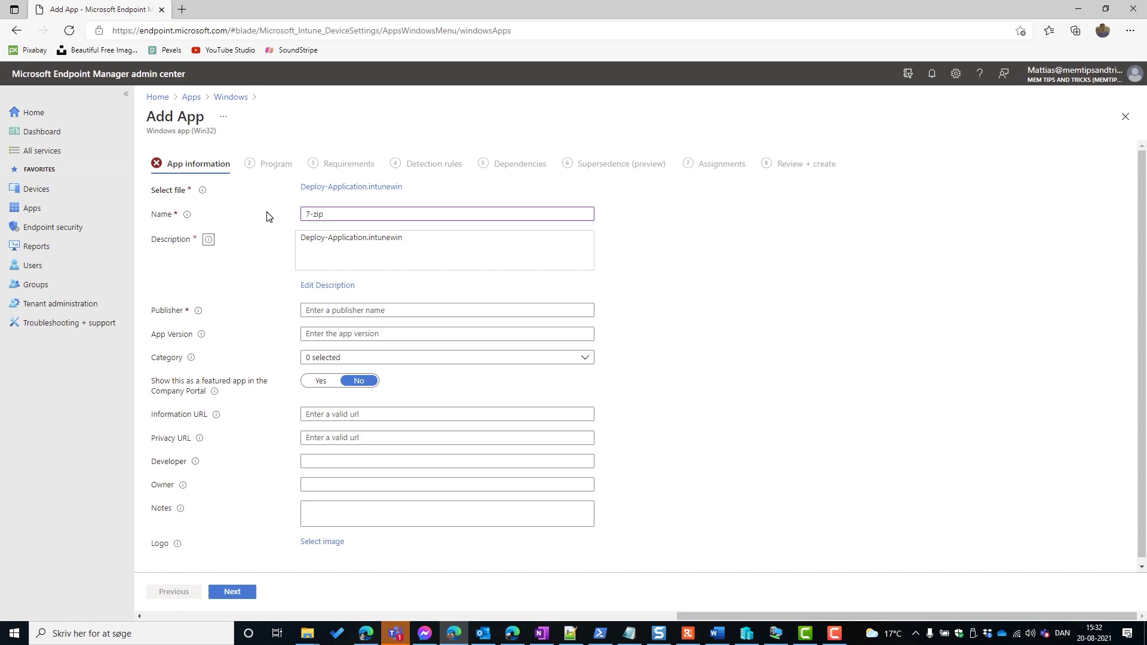
Step: Replace the app description with the bold Markdown text "**archive and extract content**" and save it
{"action": "left_click", "coordinate": [337, 286]}
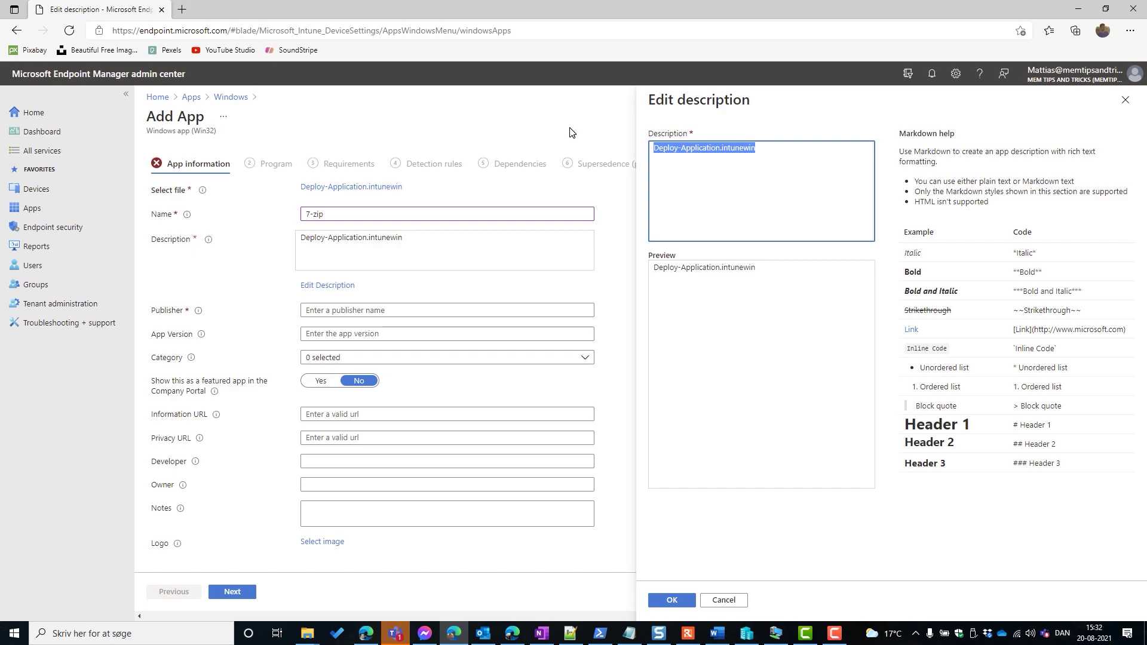
{"action": "type", "text": "archive and extract content**"}
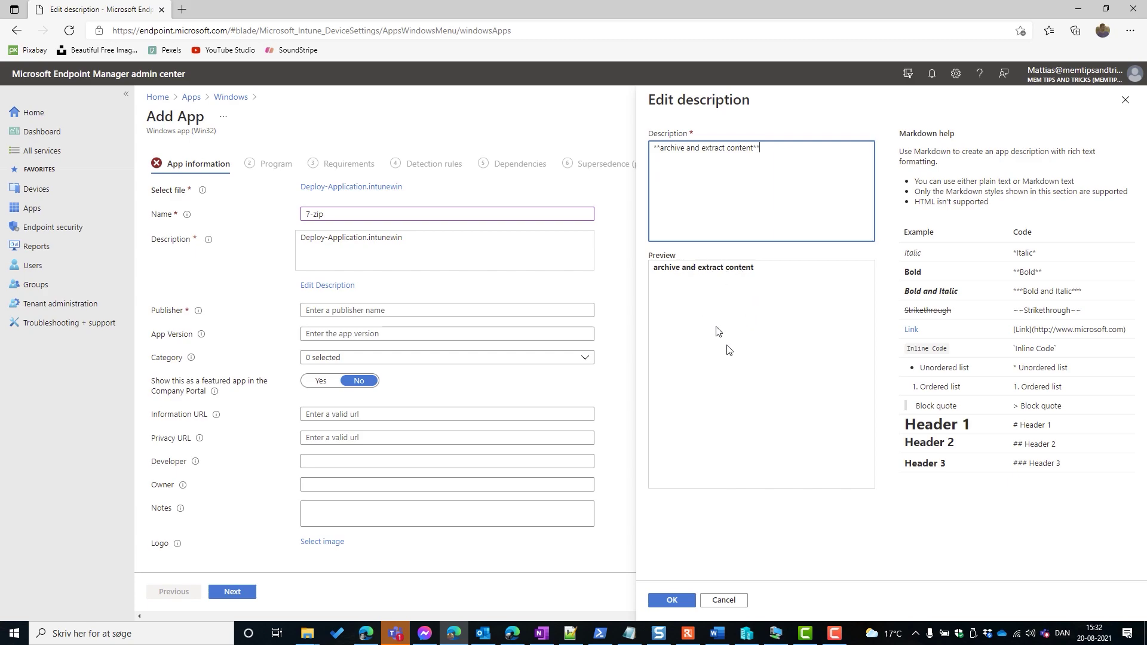
{"action": "left_click", "coordinate": [672, 600]}
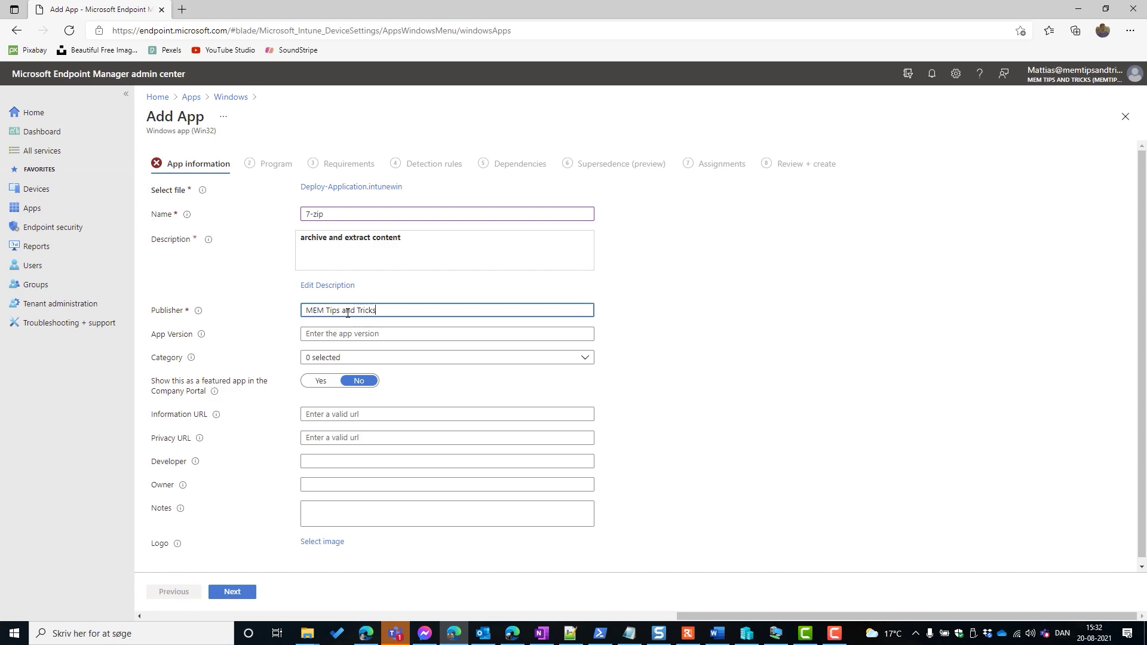
Step: Set the app version to 18.05 and upload 7-zippicture.png as the app logo
{"action": "key", "text": "Tab"}
{"action": "type", "text": "18.05"}
{"action": "left_click", "coordinate": [316, 542]}
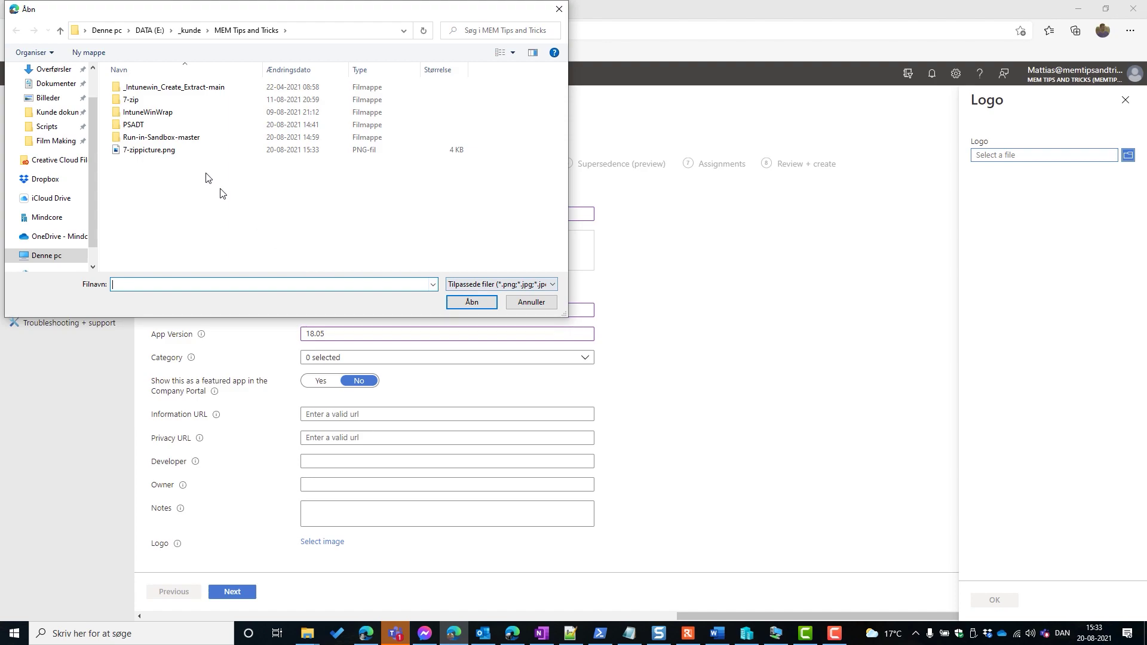
{"action": "double_click", "coordinate": [174, 150]}
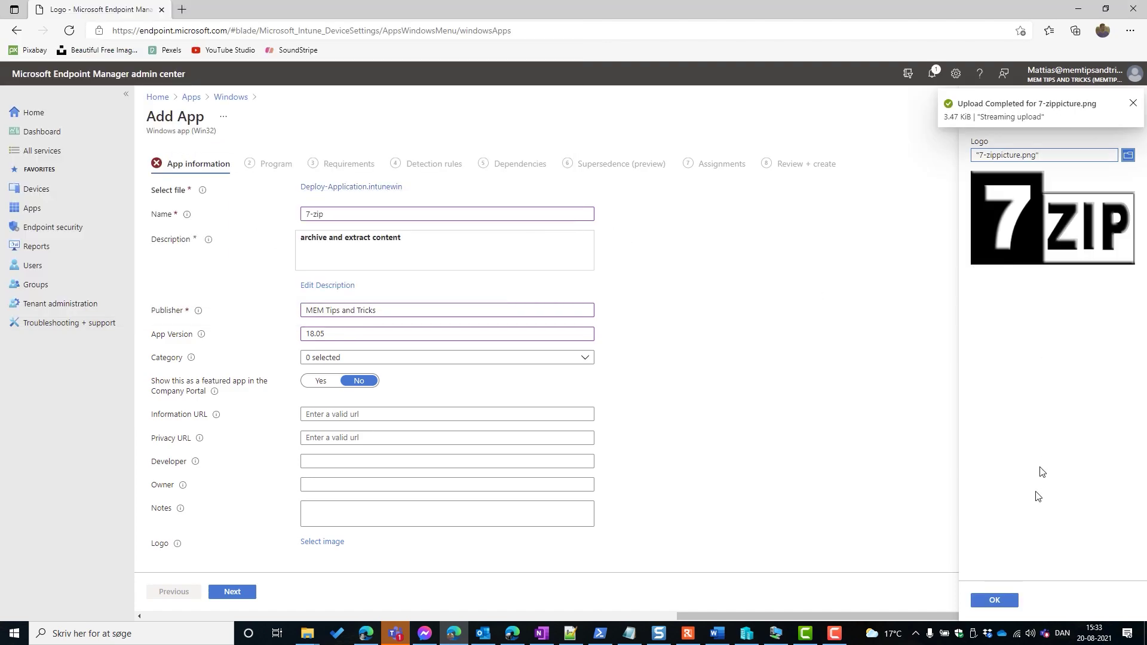
{"action": "left_click", "coordinate": [995, 600]}
{"action": "scroll", "coordinate": [459, 556], "scroll_direction": "down", "scroll_amount": 1}
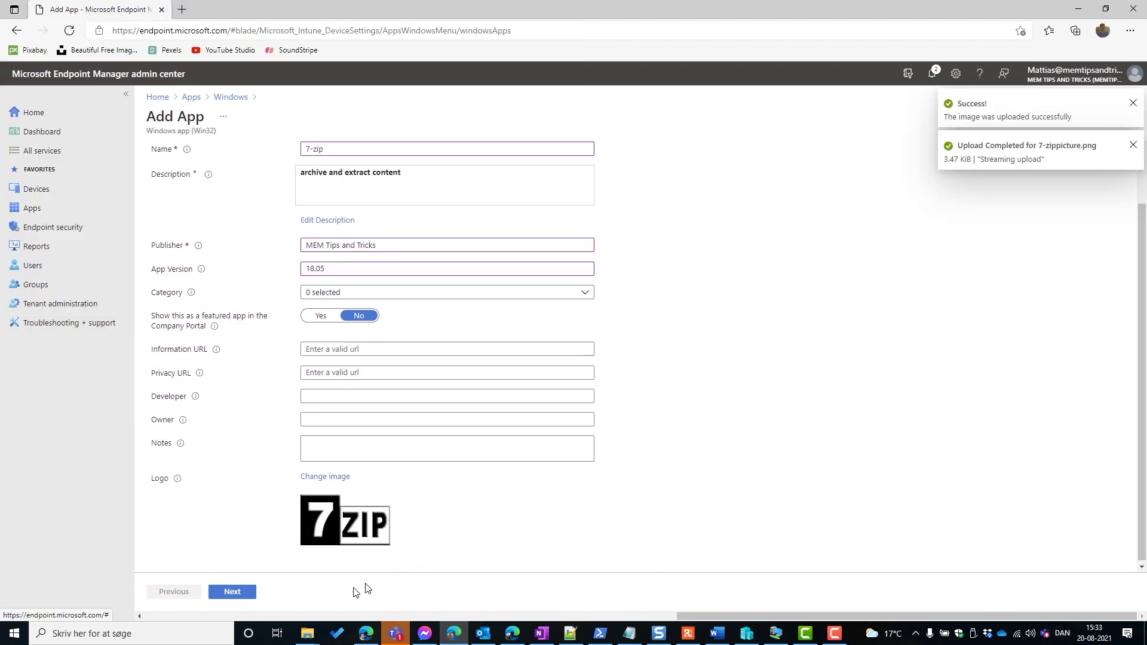
Step: Enter "Deploy-Application.exe" as the install command and "Deploy-Application.exe uninstall" as the uninstall command
{"action": "left_click", "coordinate": [235, 590]}
{"action": "left_click", "coordinate": [319, 207]}
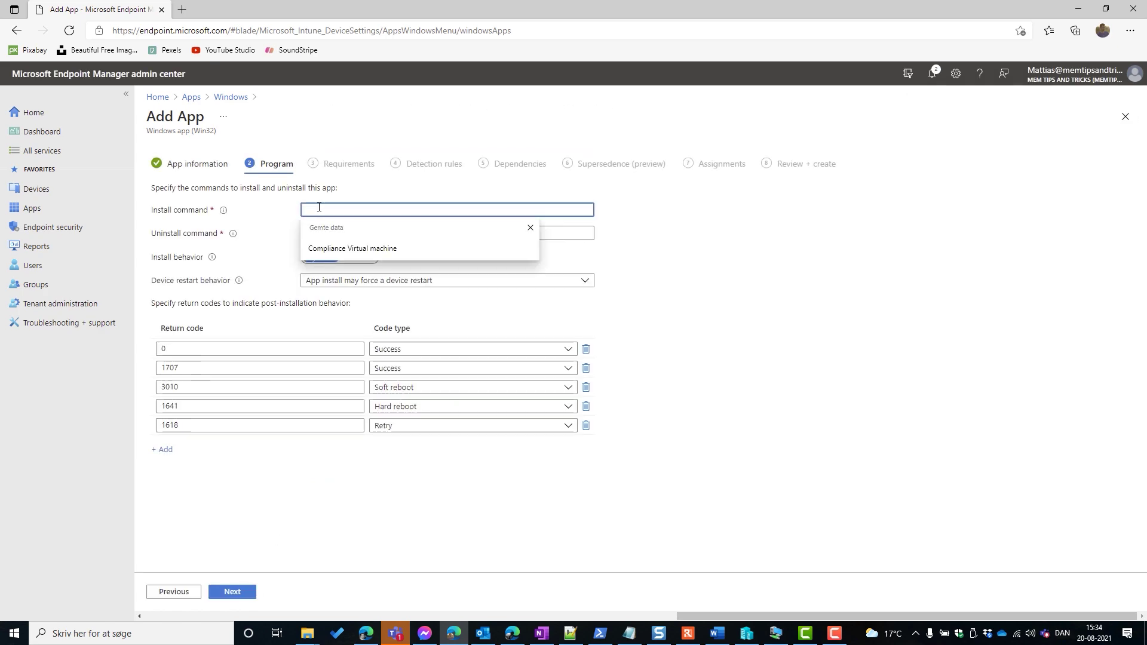
{"action": "type", "text": "deploy"}
{"action": "left_click_drag", "start_coordinate": [332, 210], "coordinate": [289, 212]}
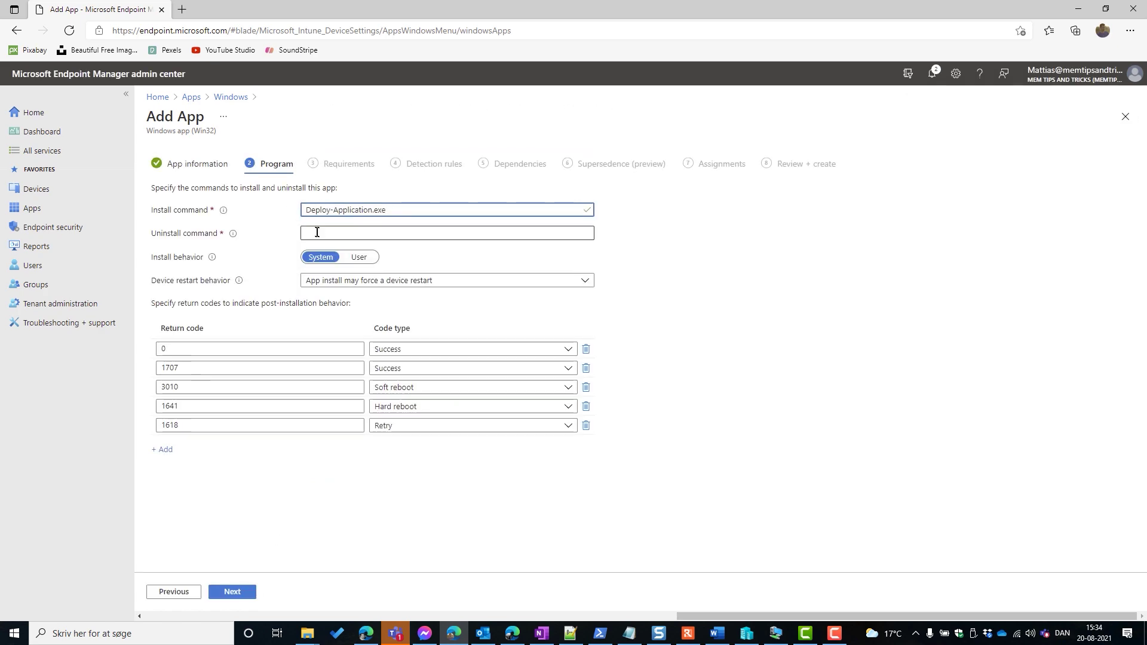
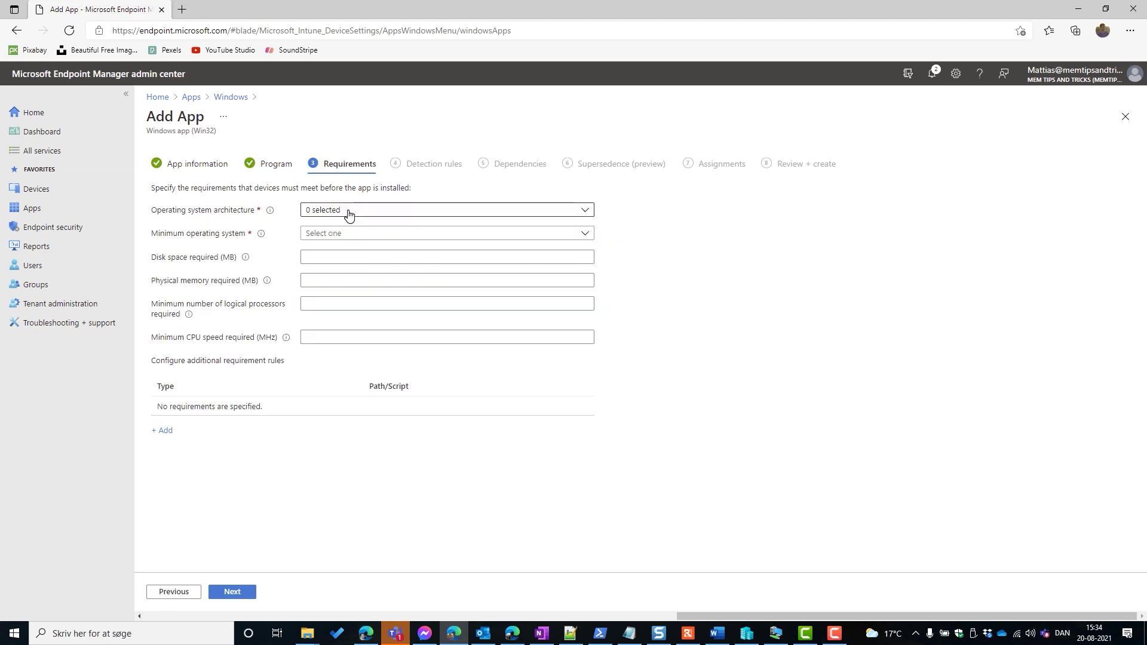
Step: Set the app requirements to 64-bit architecture, minimum operating system Windows 10 1909 and 100 MB of disk space
{"action": "left_click", "coordinate": [348, 210]}
{"action": "left_click", "coordinate": [338, 228]}
{"action": "left_click", "coordinate": [312, 247]}
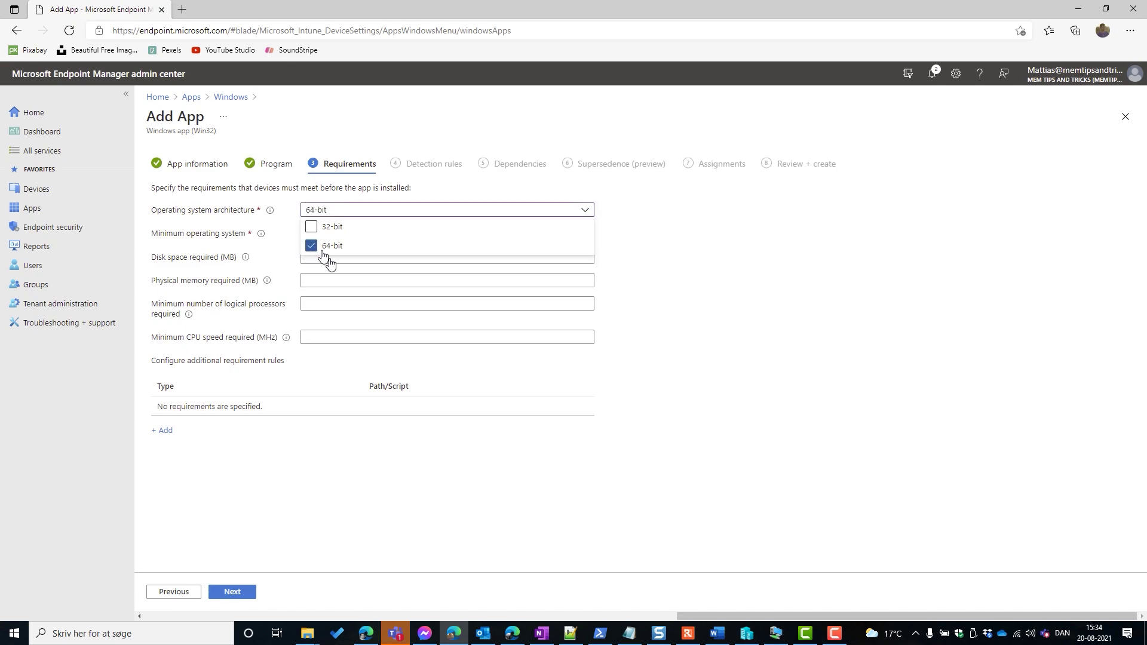
{"action": "left_click", "coordinate": [902, 346]}
{"action": "left_click", "coordinate": [411, 233]}
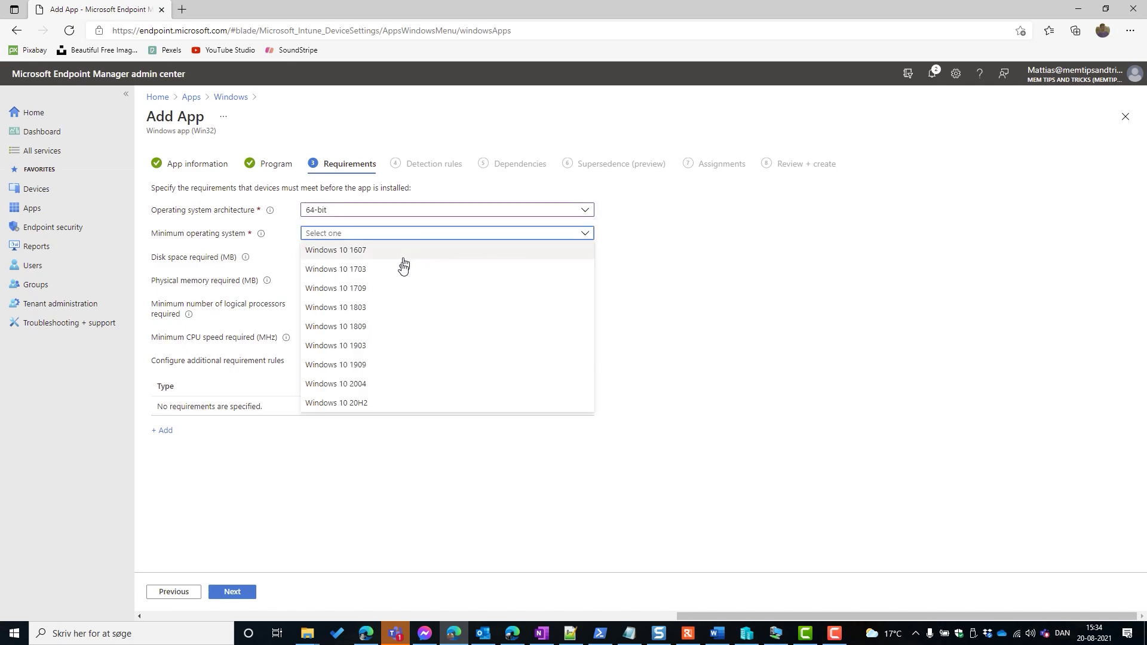
{"action": "left_click", "coordinate": [387, 364]}
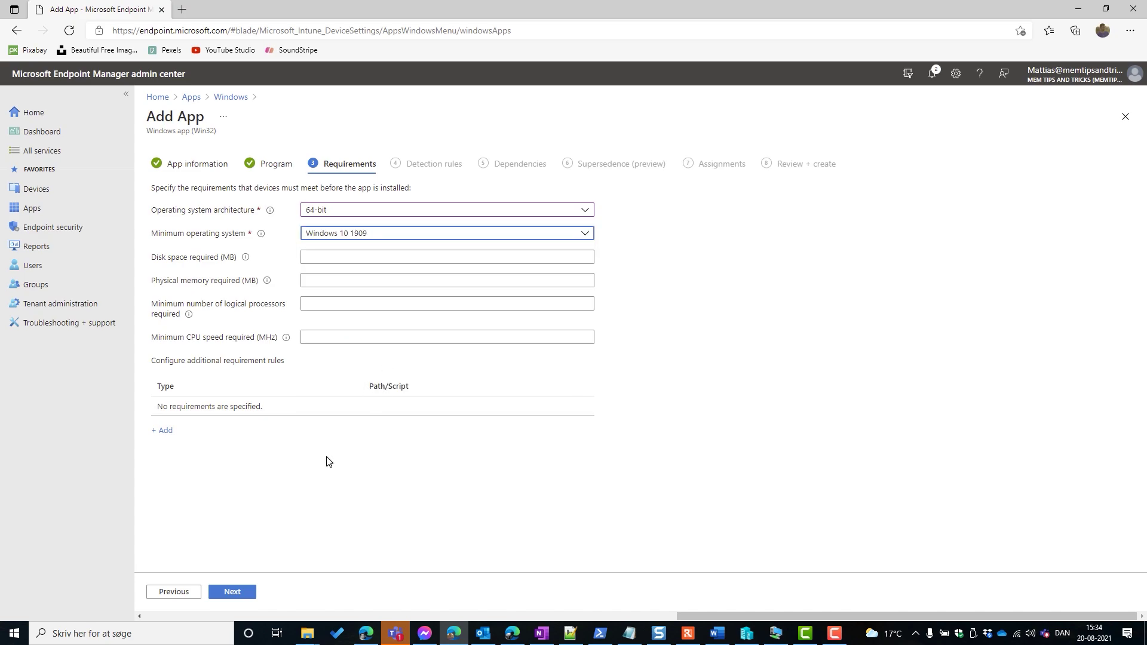
{"action": "left_click", "coordinate": [333, 258]}
{"action": "type", "text": "100"}
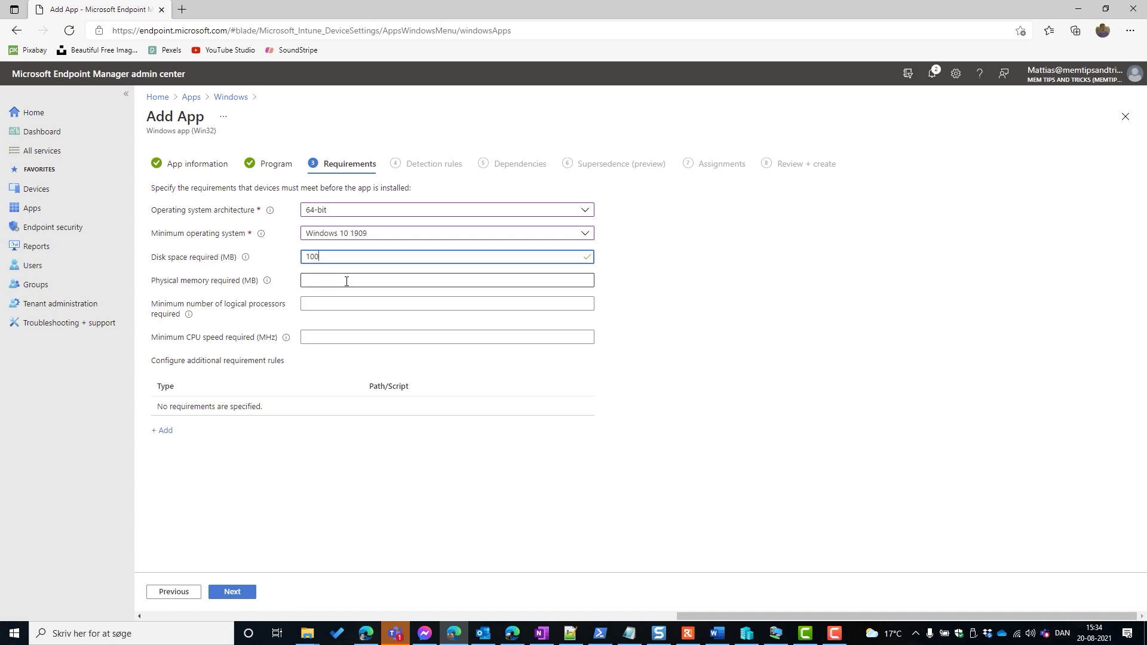
{"action": "left_click", "coordinate": [371, 492]}
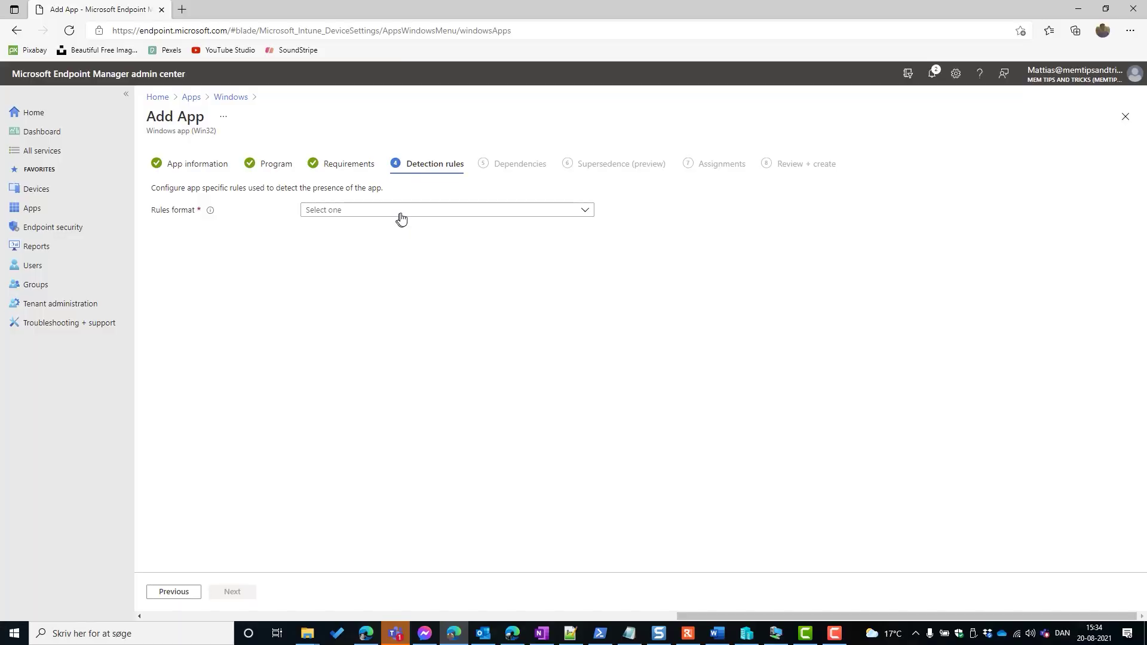
Step: Choose manually configured detection rules and add a detection rule of type MSI
{"action": "left_click", "coordinate": [401, 215]}
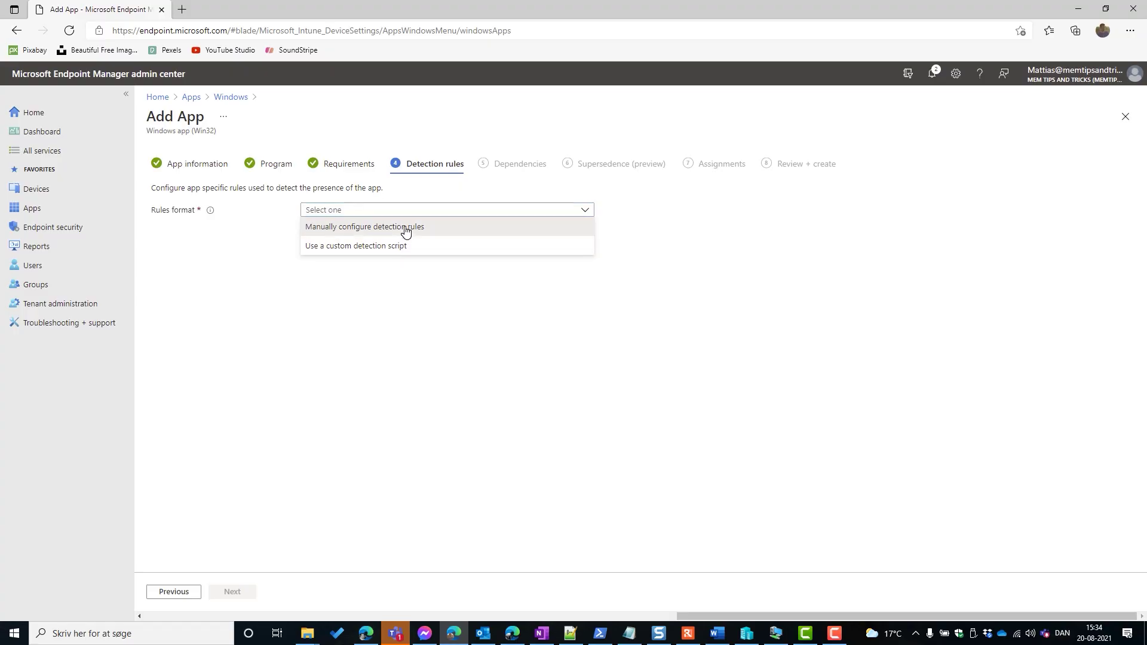
{"action": "left_click", "coordinate": [406, 229]}
{"action": "left_click", "coordinate": [168, 283]}
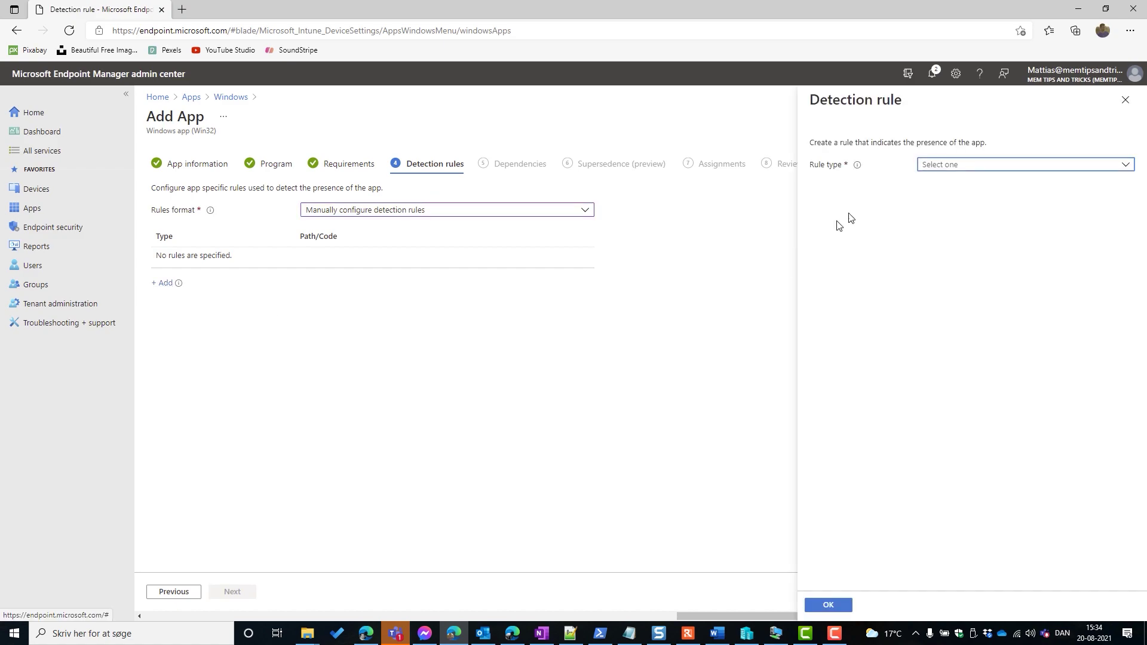
{"action": "left_click", "coordinate": [950, 172]}
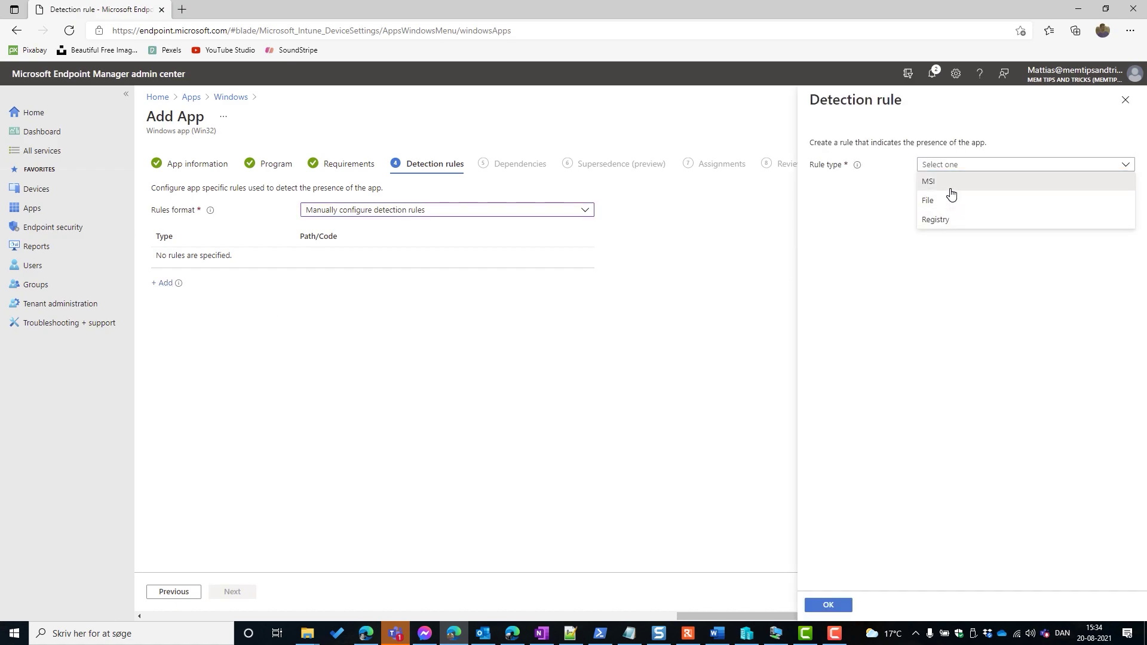
{"action": "left_click", "coordinate": [948, 182]}
{"action": "left_click", "coordinate": [950, 205]}
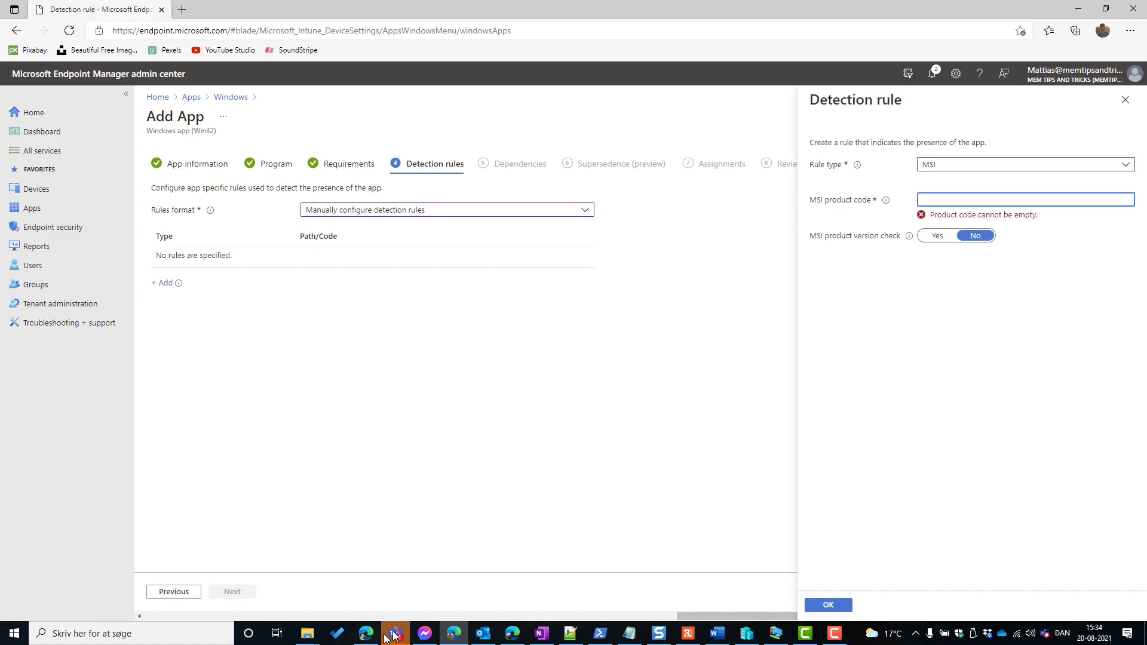
{"action": "key", "text": "alt+Tab"}
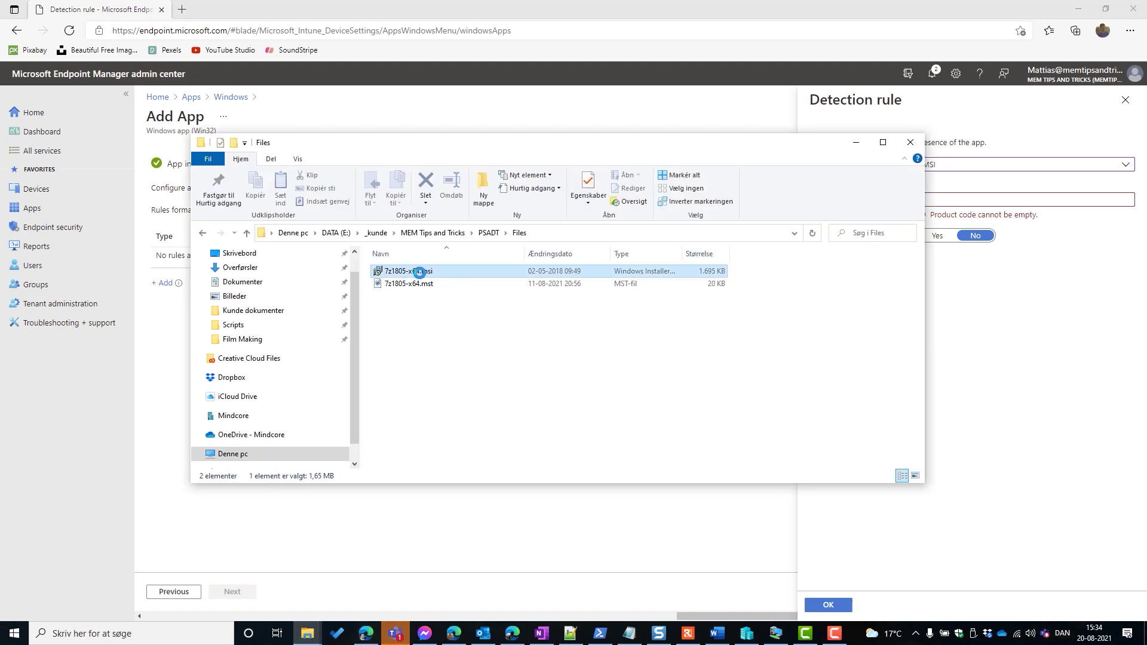
{"action": "right_click", "coordinate": [419, 272]}
{"action": "left_click", "coordinate": [430, 274]}
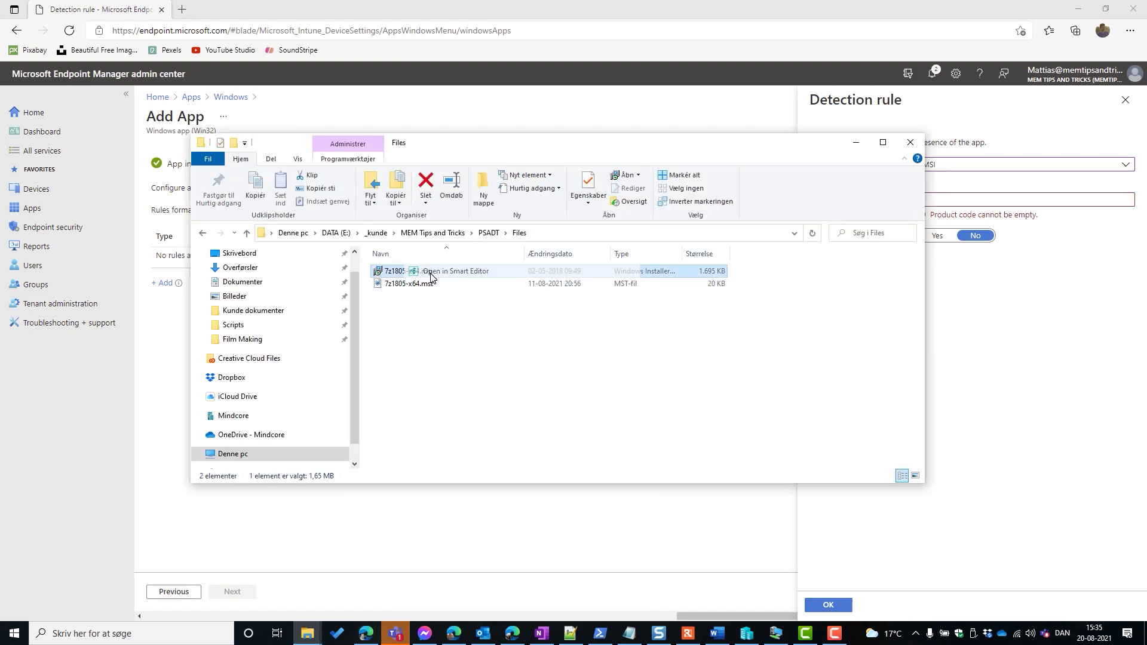
{"action": "left_click", "coordinate": [336, 280]}
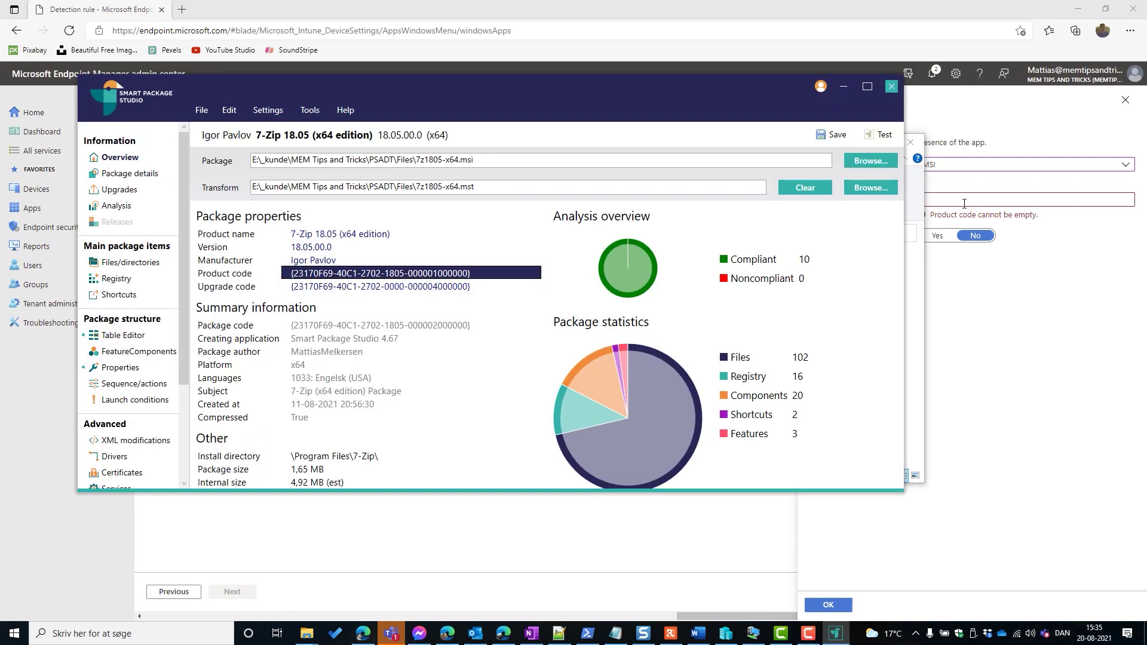
{"action": "left_click", "coordinate": [964, 204]}
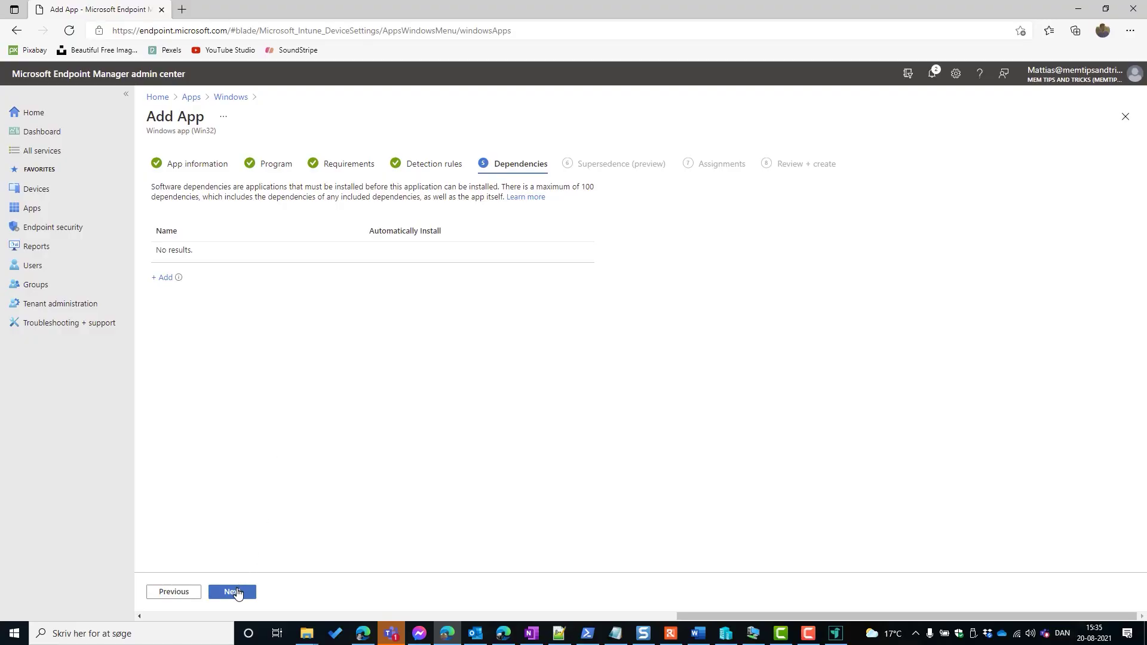
Step: Leave dependencies and supersedence empty and assign the app as required to all users
{"action": "left_click", "coordinate": [234, 592]}
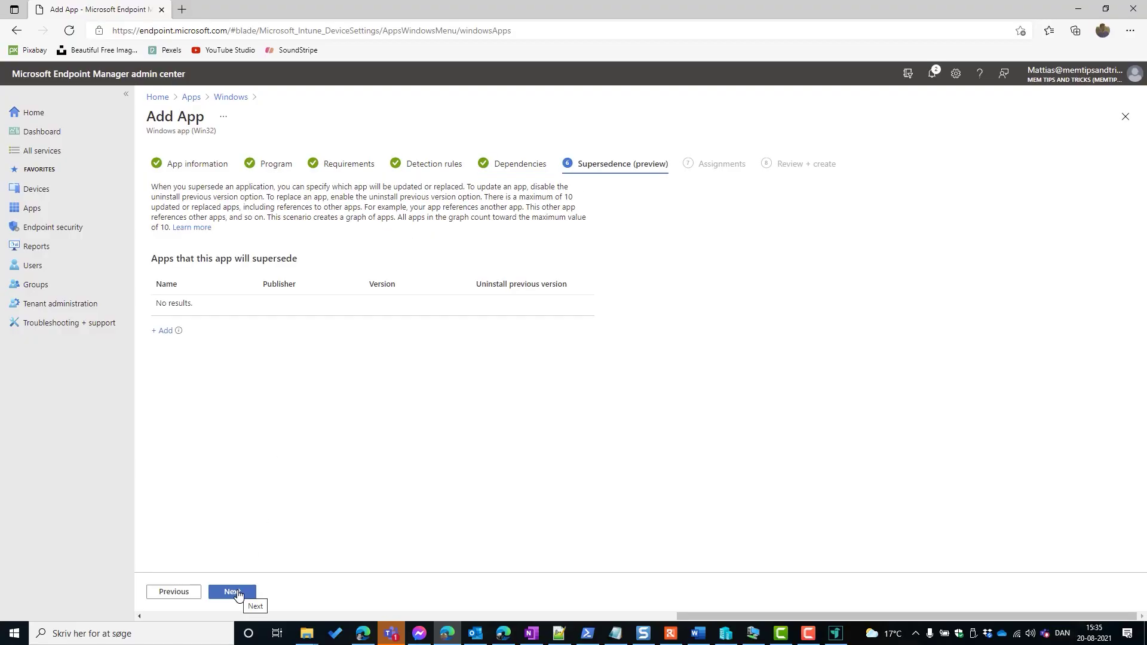
{"action": "left_click", "coordinate": [233, 592]}
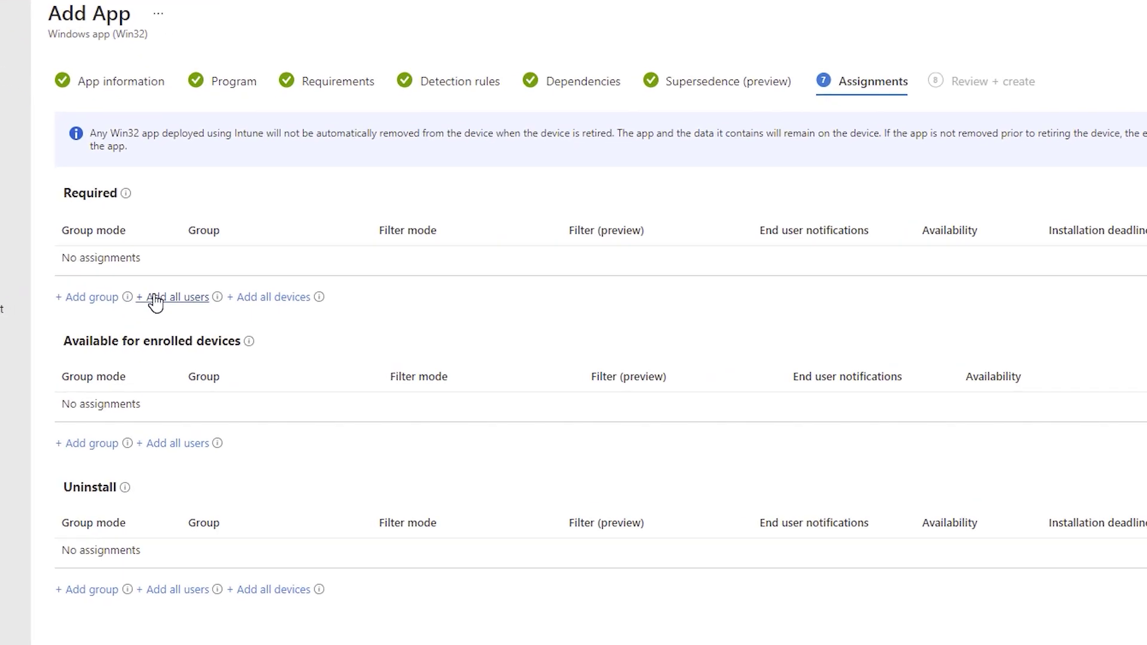
{"action": "left_click", "coordinate": [236, 314]}
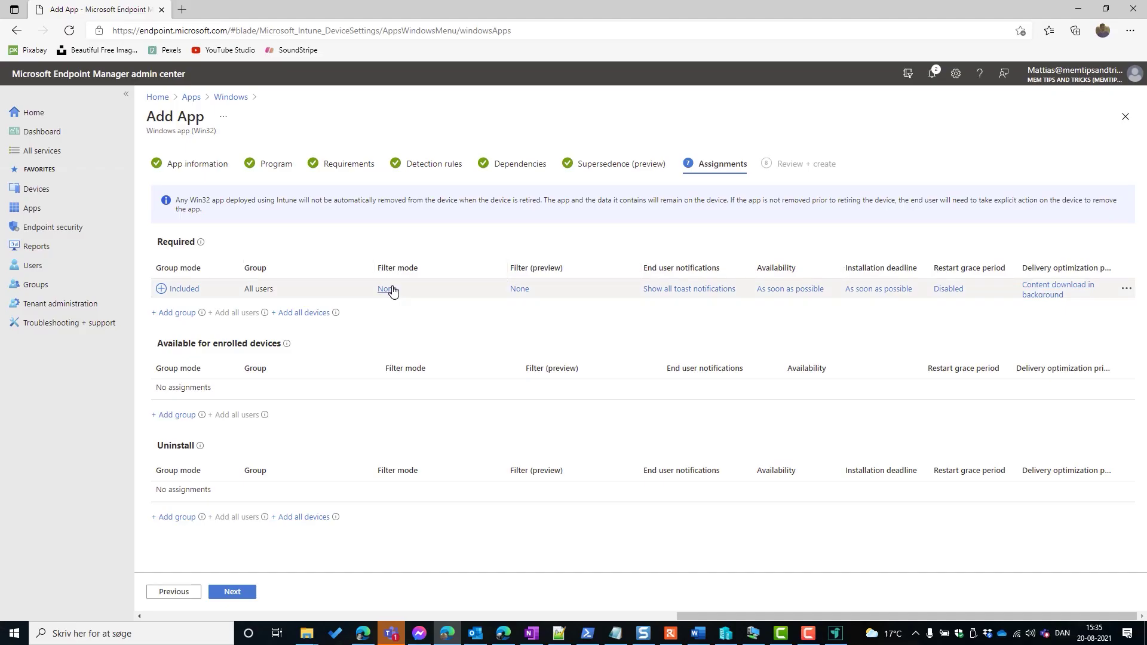
Step: Include only devices from the "DeviceName start with AADJONLY" filter in the all users assignment and create the app
{"action": "left_click", "coordinate": [387, 288]}
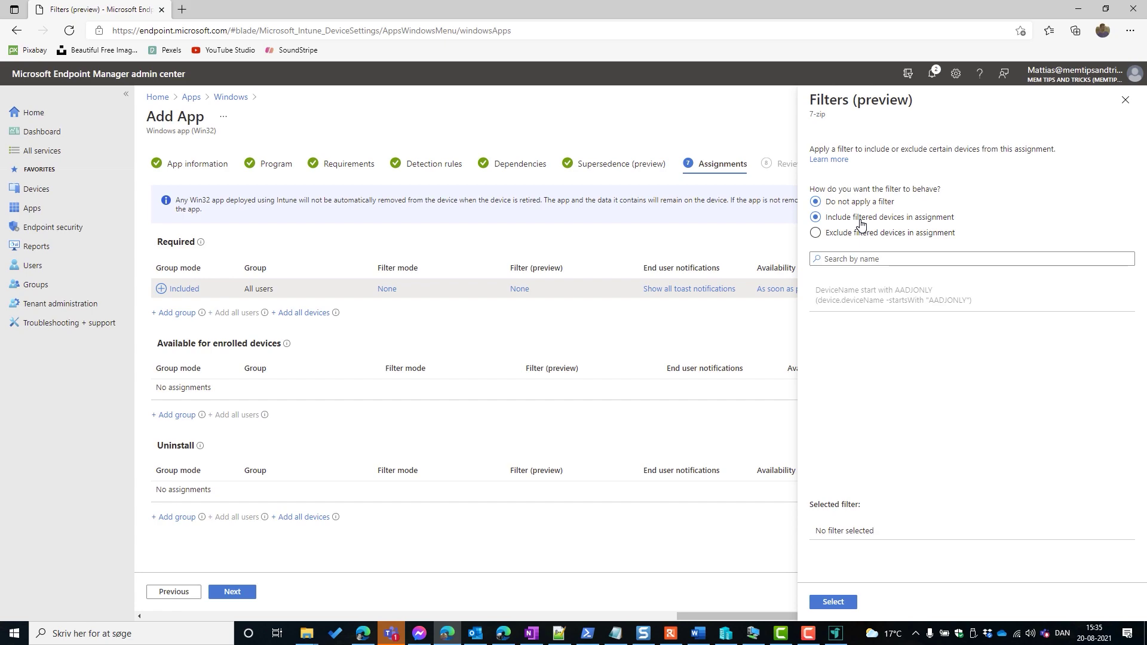
{"action": "left_click", "coordinate": [874, 295]}
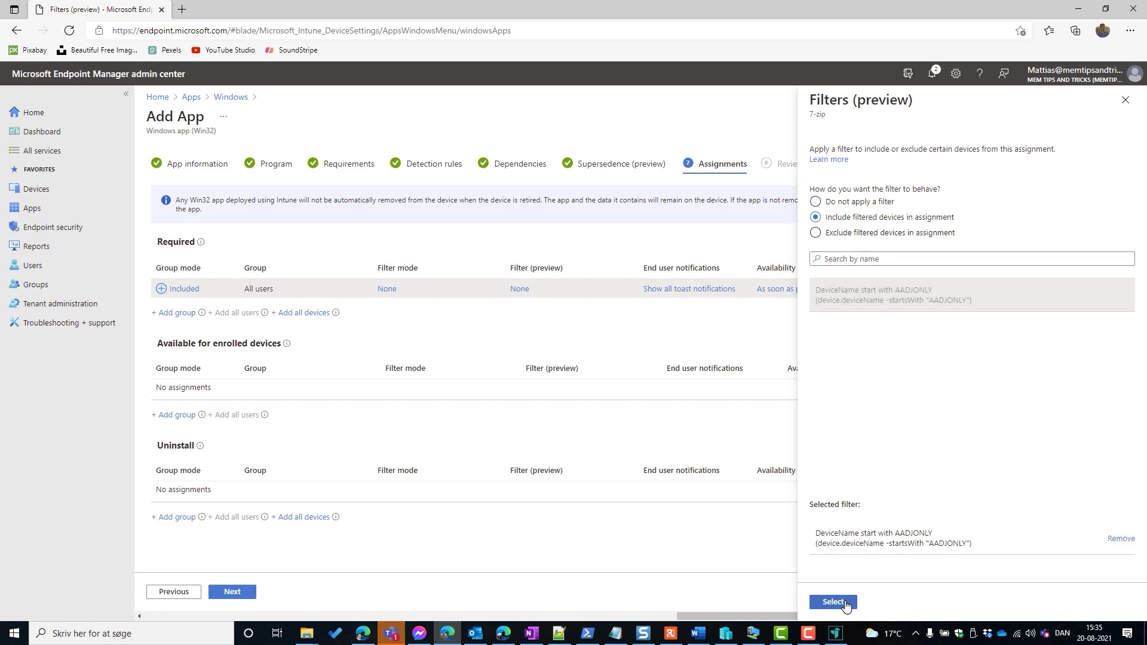
{"action": "left_click", "coordinate": [845, 602]}
{"action": "left_click", "coordinate": [248, 593]}
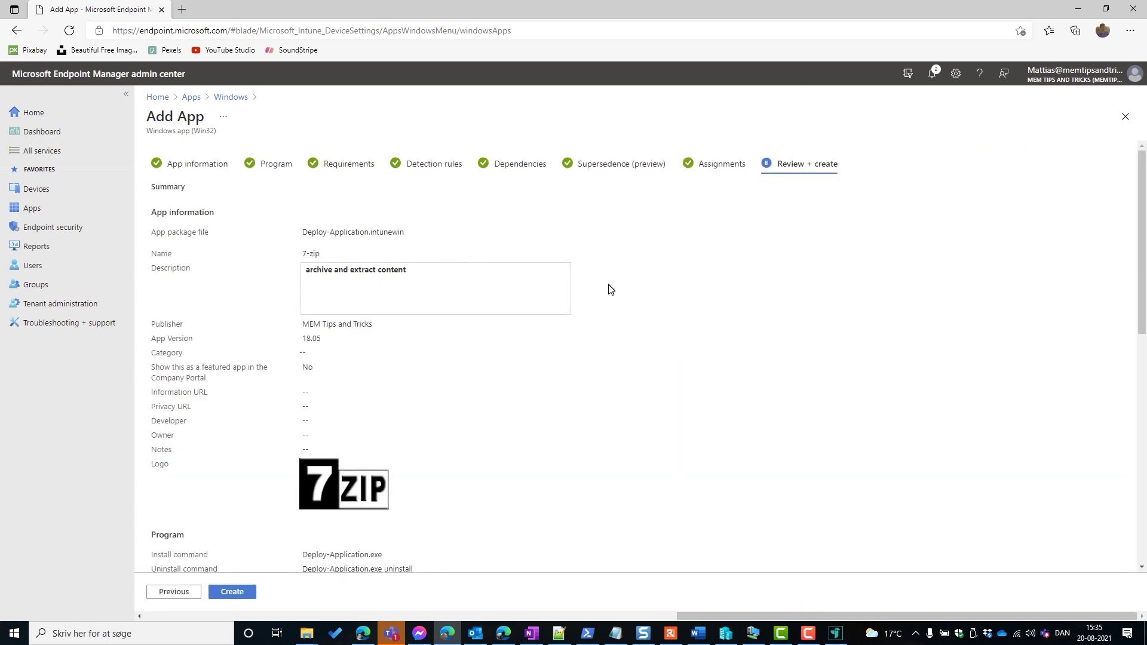
{"action": "left_click", "coordinate": [220, 593]}
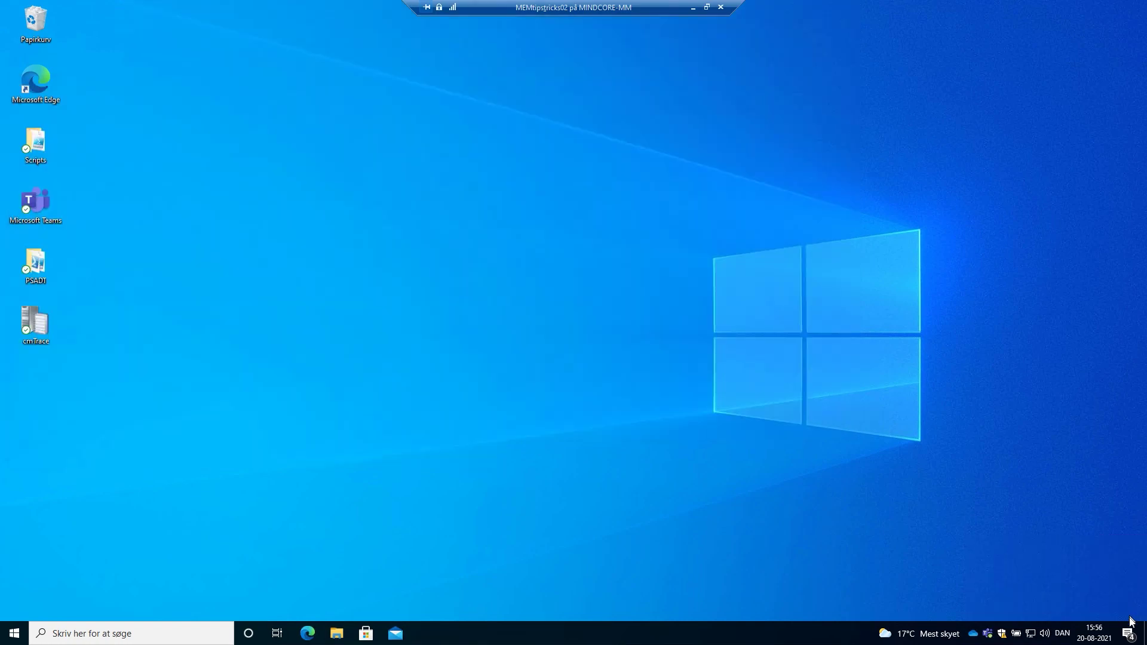
Step: Switch to the MEMtipstricks02 virtual machine and check its notifications
{"action": "left_click", "coordinate": [1128, 635]}
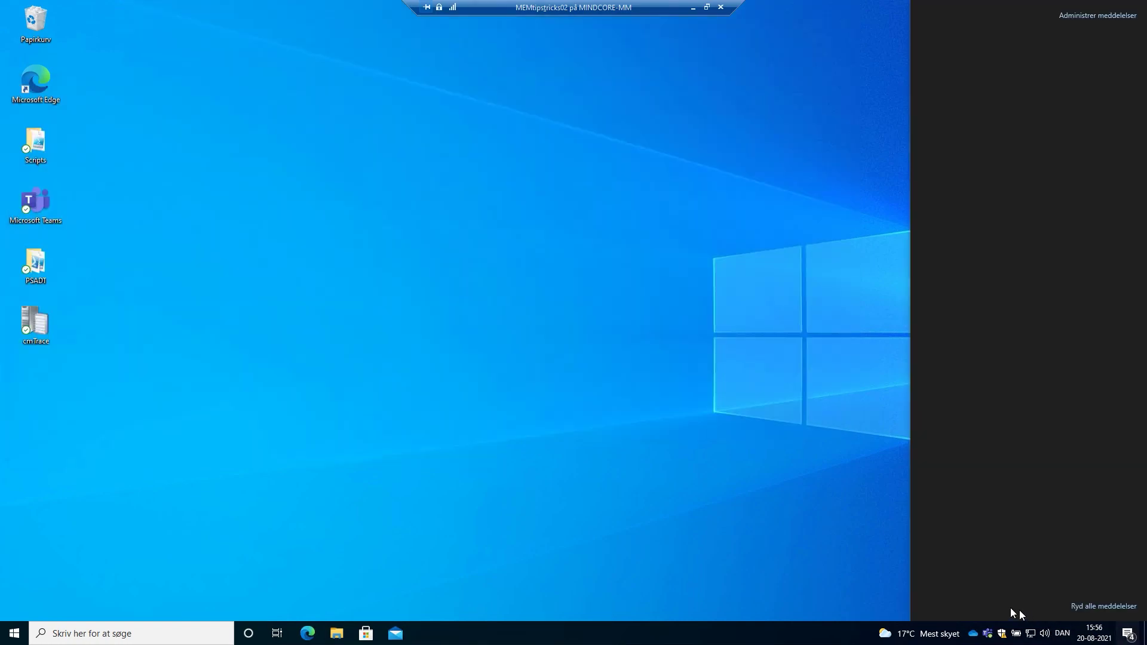
{"action": "left_click", "coordinate": [890, 580]}
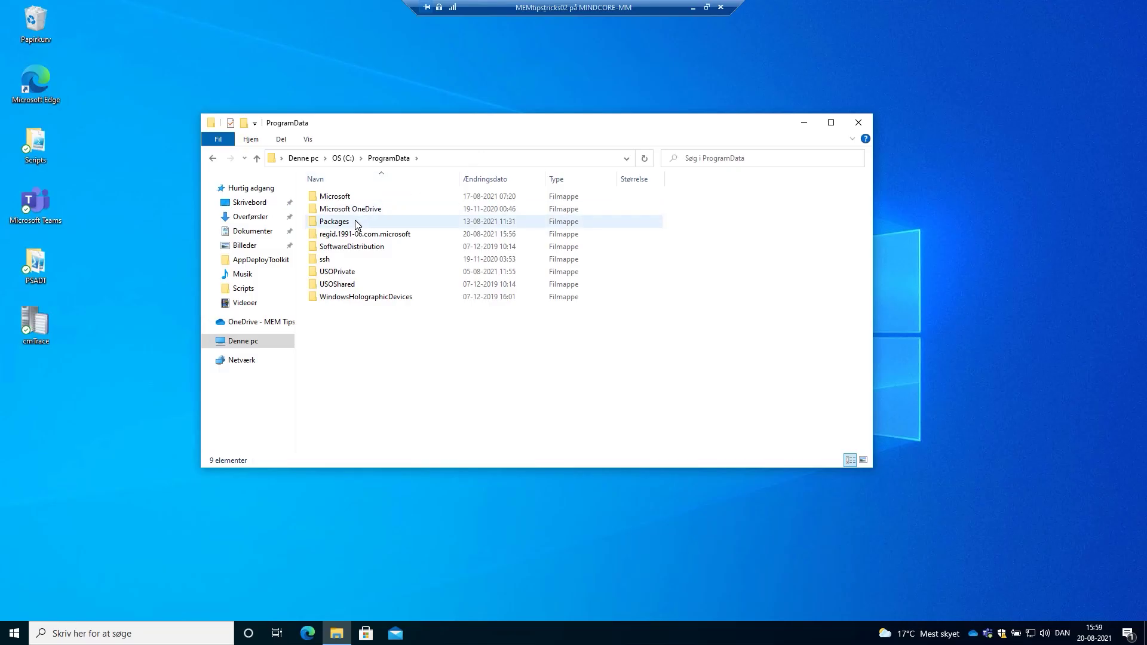
Step: Open MEMTipsandTricks_7-zip_18.05_x64_DA_01_PSAppDeployToolkit_Install from ProgramData\Microsoft\IntuneManagementExtension\Logs and read through the log
{"action": "double_click", "coordinate": [351, 198]}
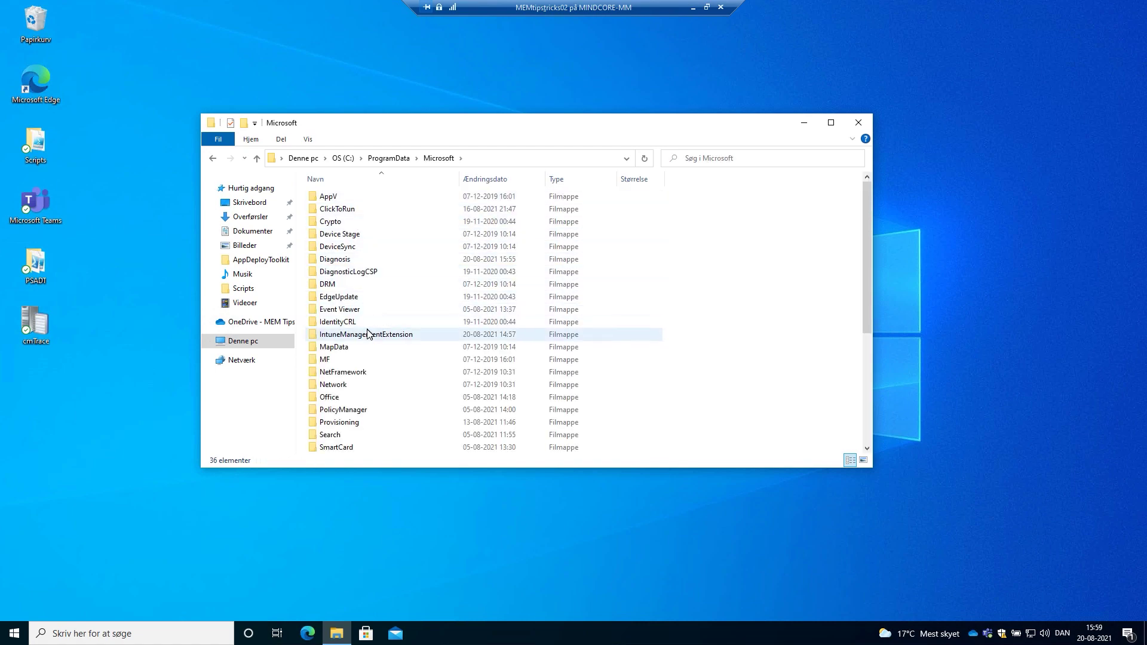
{"action": "double_click", "coordinate": [348, 197]}
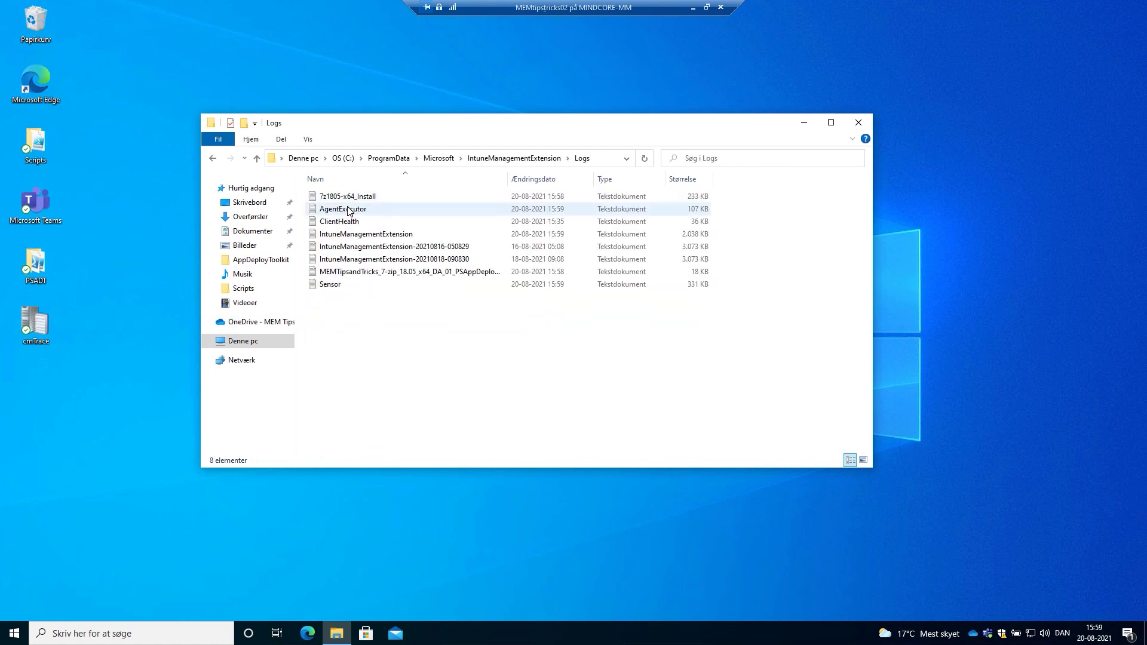
{"action": "left_click", "coordinate": [351, 272]}
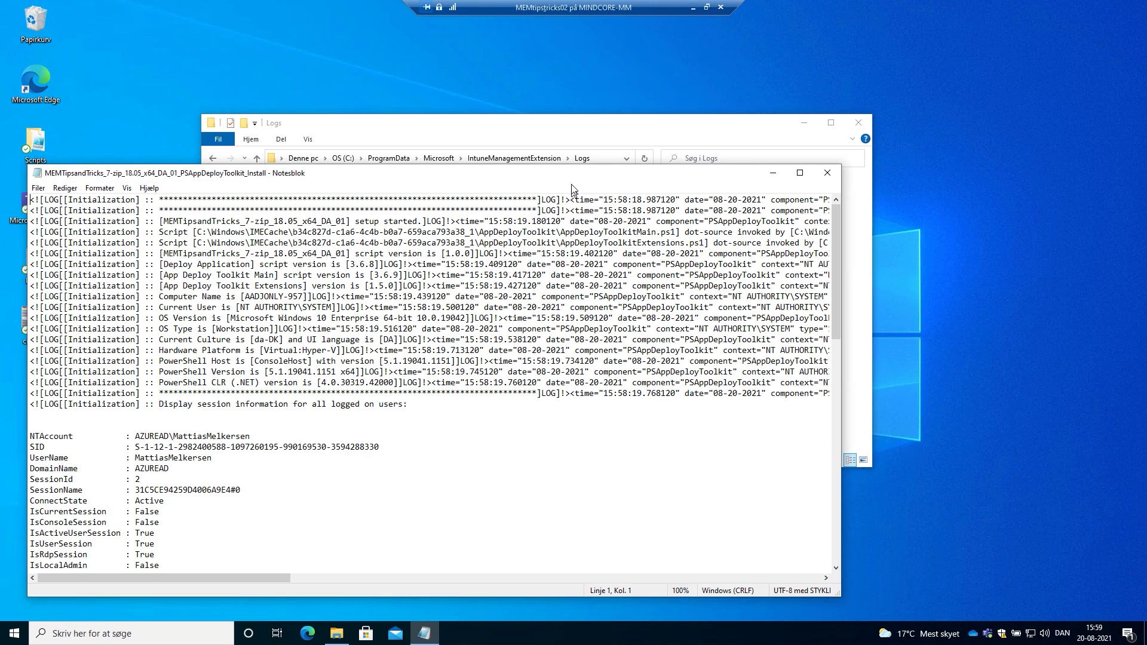
{"action": "left_click_drag", "start_coordinate": [580, 177], "coordinate": [638, 60]}
{"action": "scroll", "coordinate": [368, 242], "scroll_direction": "down", "scroll_amount": 7}
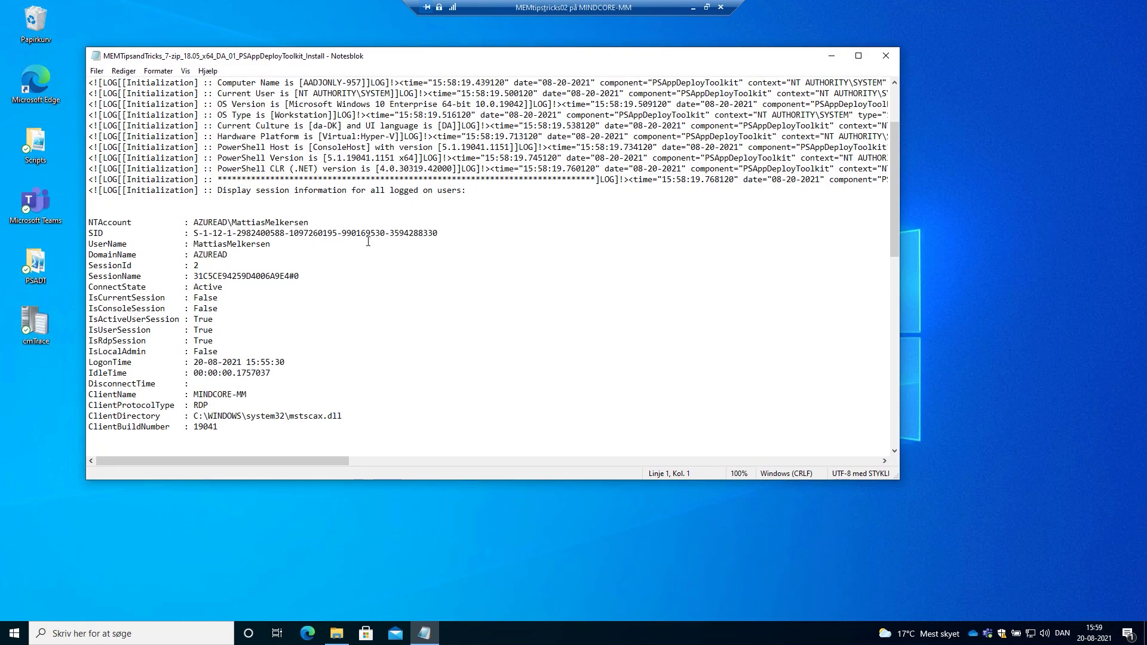
{"action": "scroll", "coordinate": [368, 241], "scroll_direction": "down", "scroll_amount": 10}
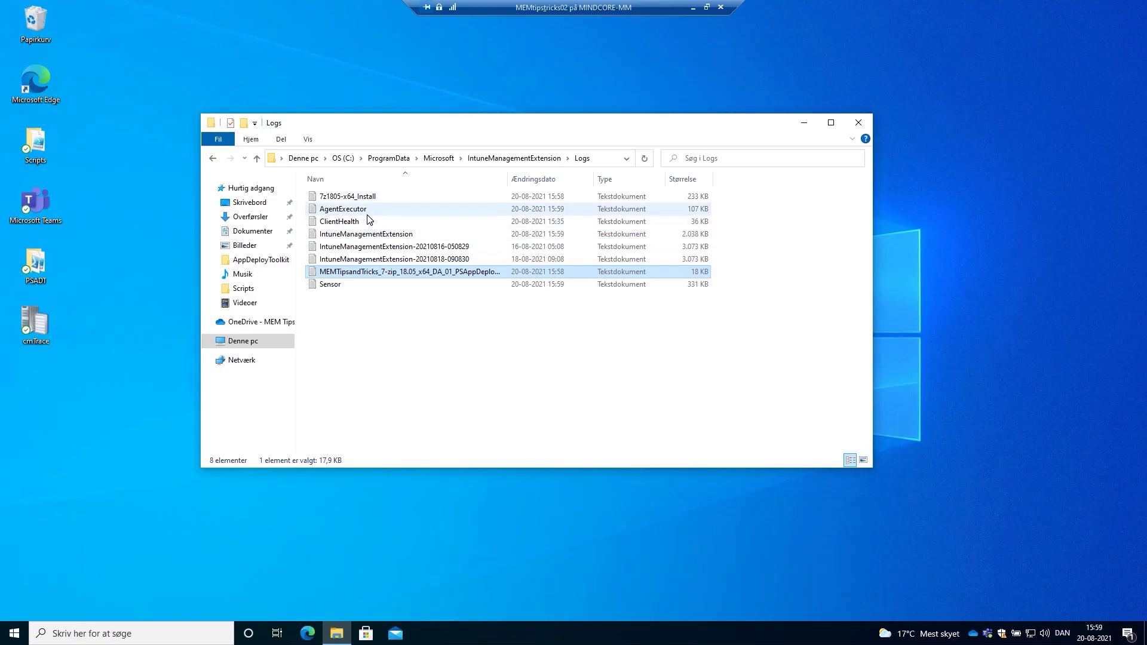
Step: Open the 7z1805-x64_Install log from the same folder and read it to the end
{"action": "double_click", "coordinate": [358, 196]}
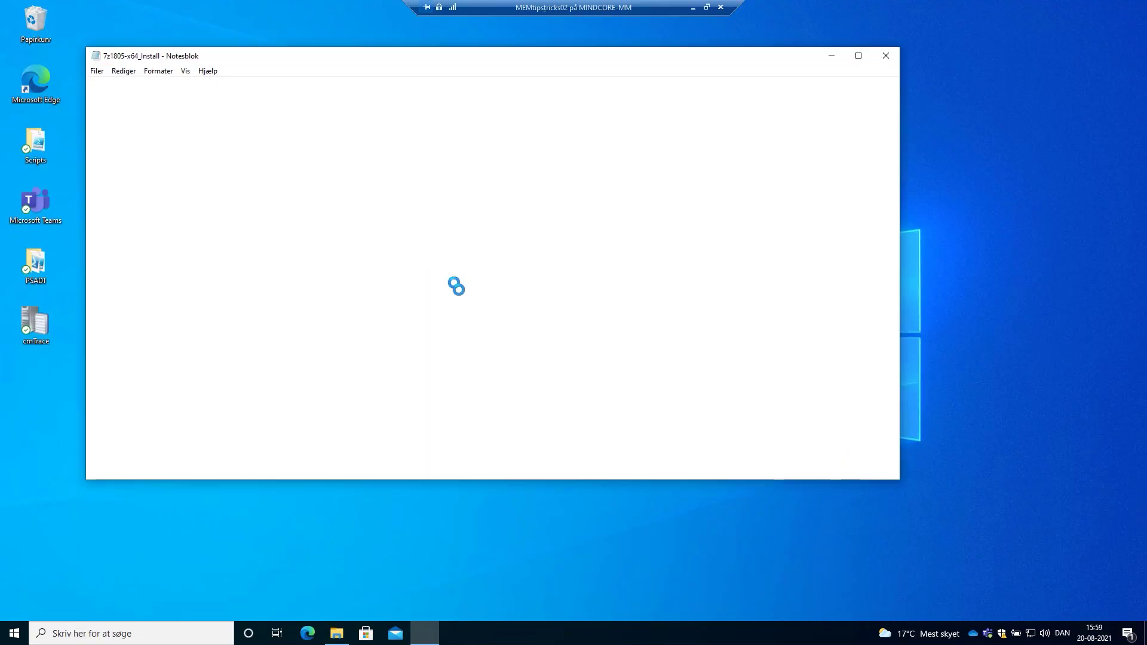
{"action": "scroll", "coordinate": [466, 289], "scroll_direction": "down", "scroll_amount": 20}
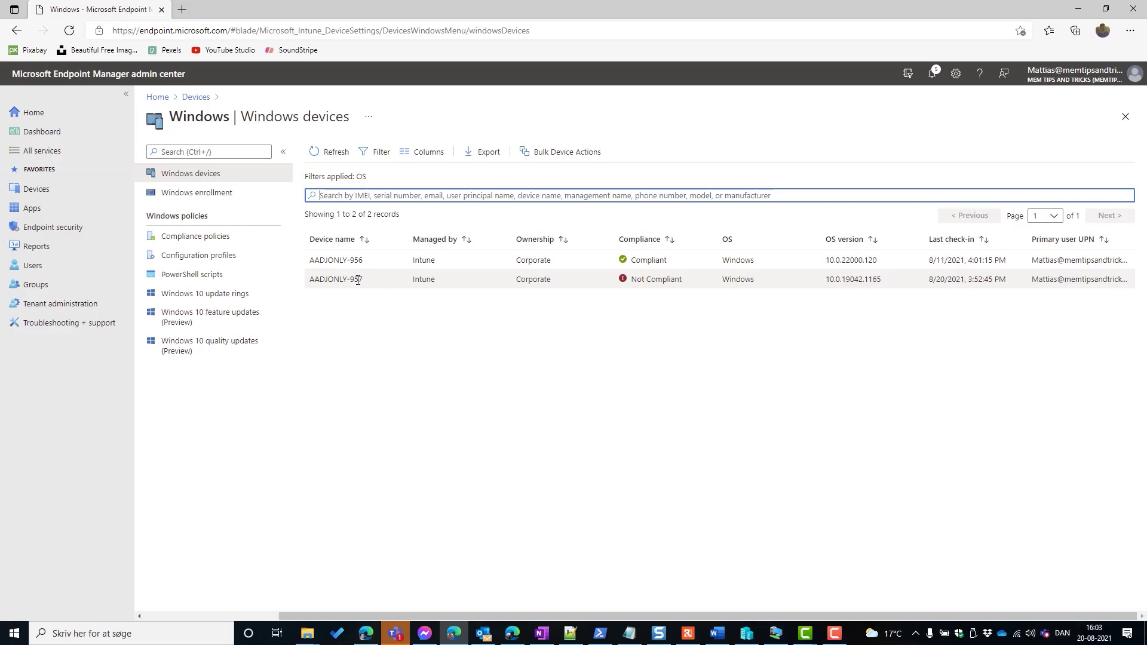
Step: Open the AADJONLY-957 device and start collecting diagnostics from it, confirming the request
{"action": "left_click", "coordinate": [358, 280]}
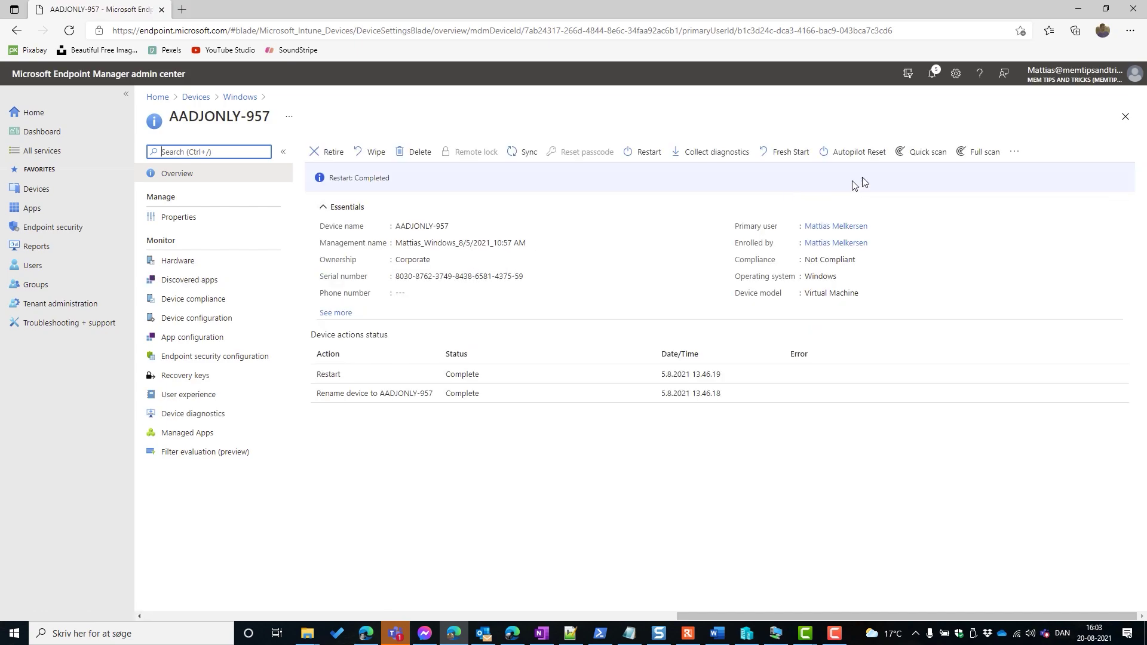
{"action": "left_click", "coordinate": [722, 157]}
{"action": "left_click", "coordinate": [329, 216]}
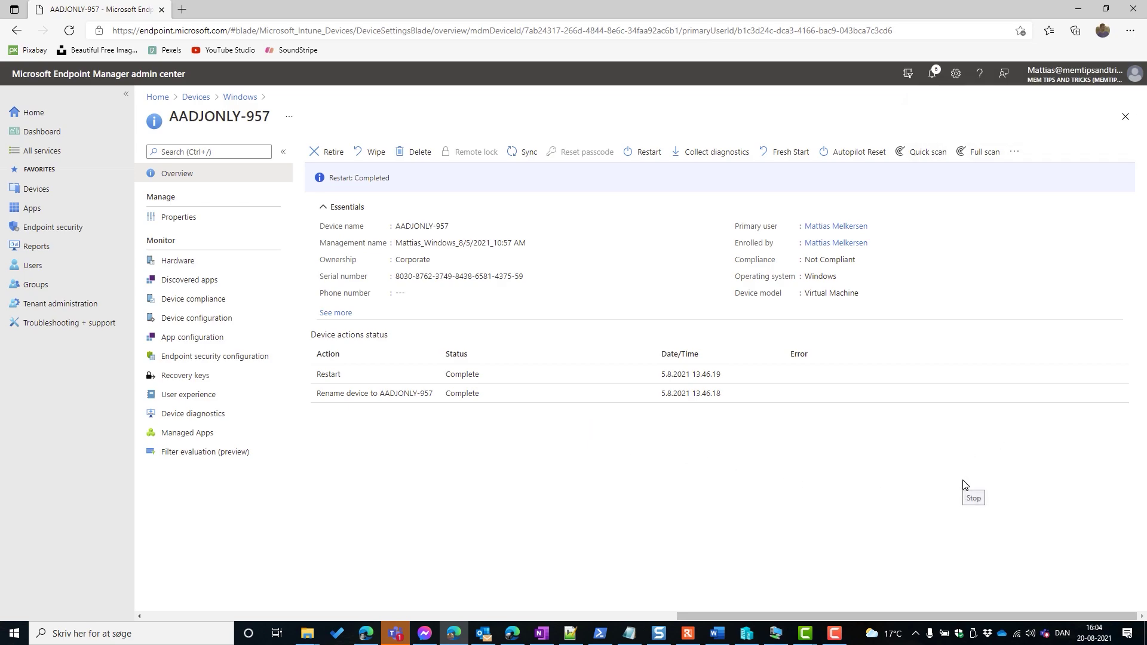
Step: Check the device diagnostics of AADJONLY-957 and read the status details and recommended steps of the pending upload
{"action": "left_click", "coordinate": [183, 416]}
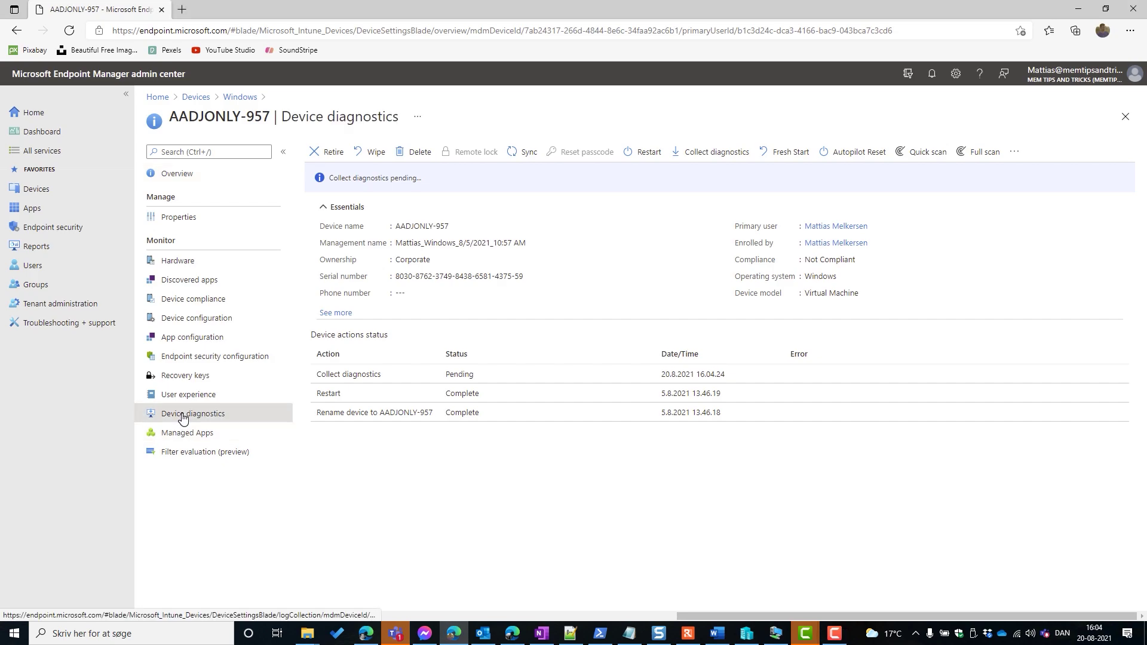
{"action": "left_click", "coordinate": [501, 202]}
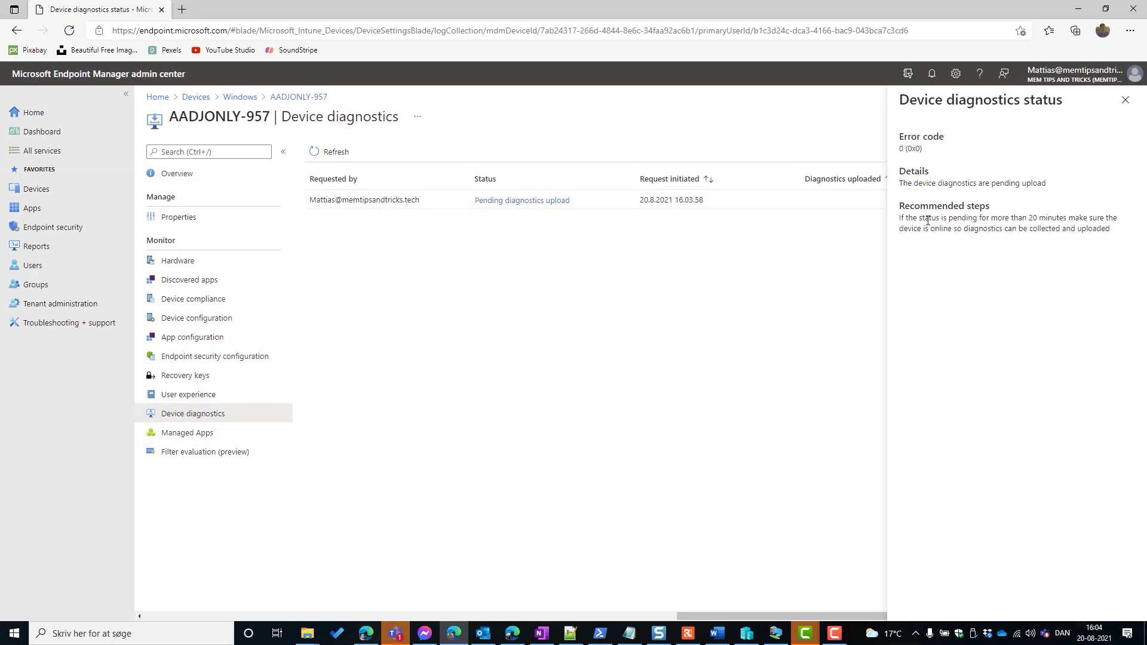
{"action": "left_click_drag", "start_coordinate": [910, 221], "coordinate": [1091, 225]}
{"action": "left_click", "coordinate": [1091, 226]}
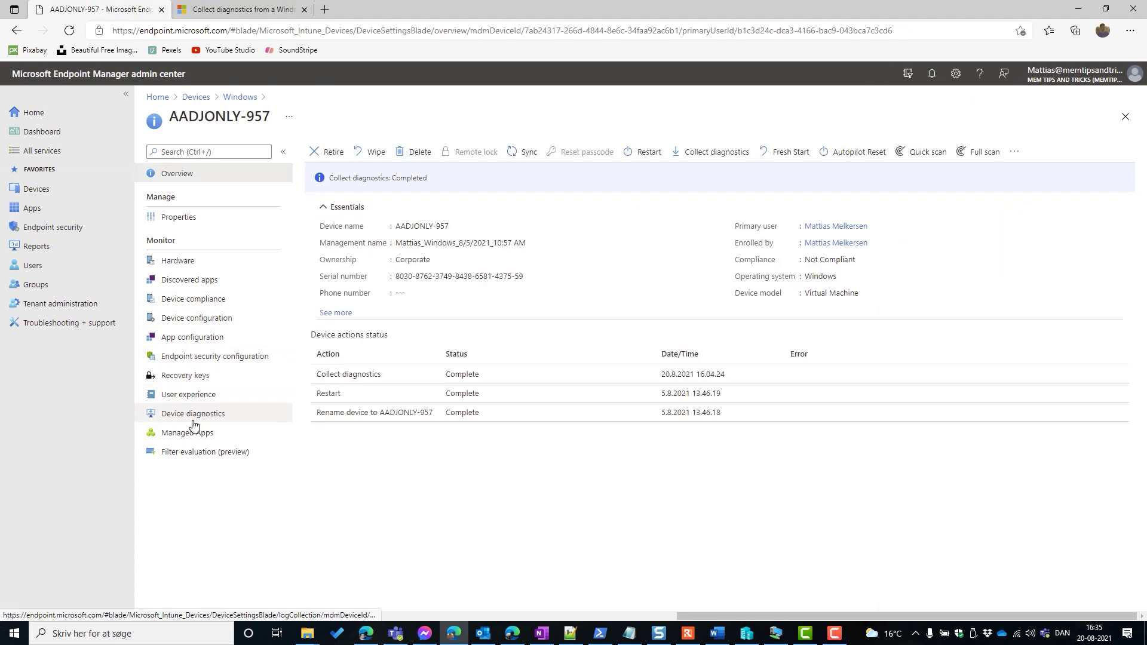
Step: Download the collected device diagnostics of AADJONLY-957, confirming the download
{"action": "left_click", "coordinate": [193, 420]}
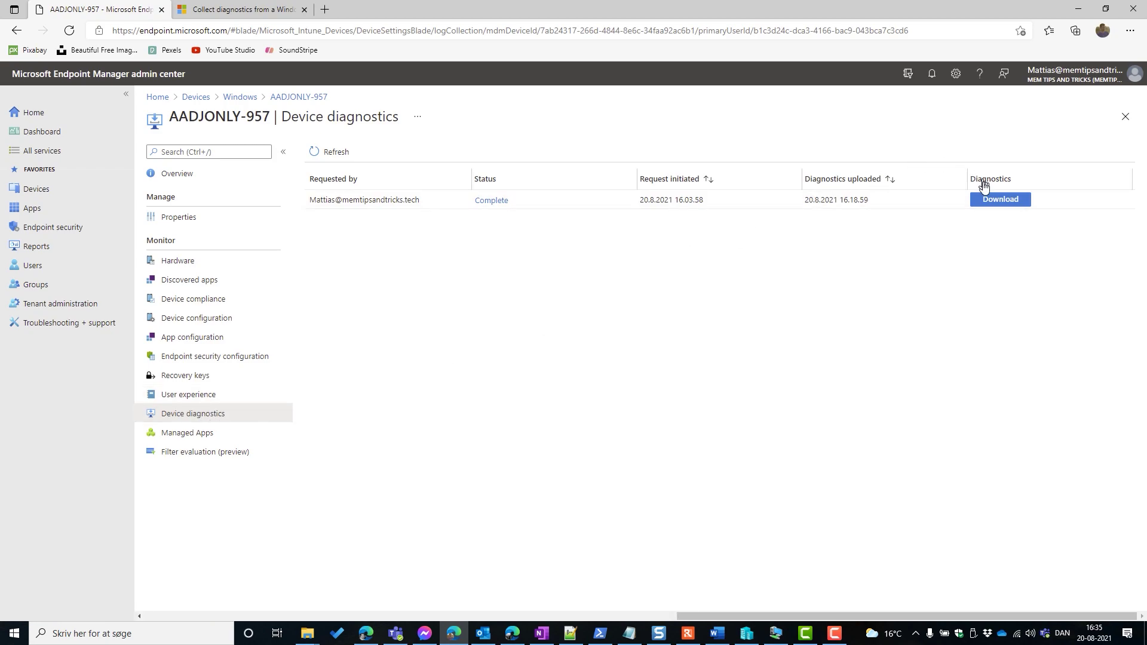
{"action": "left_click", "coordinate": [986, 204]}
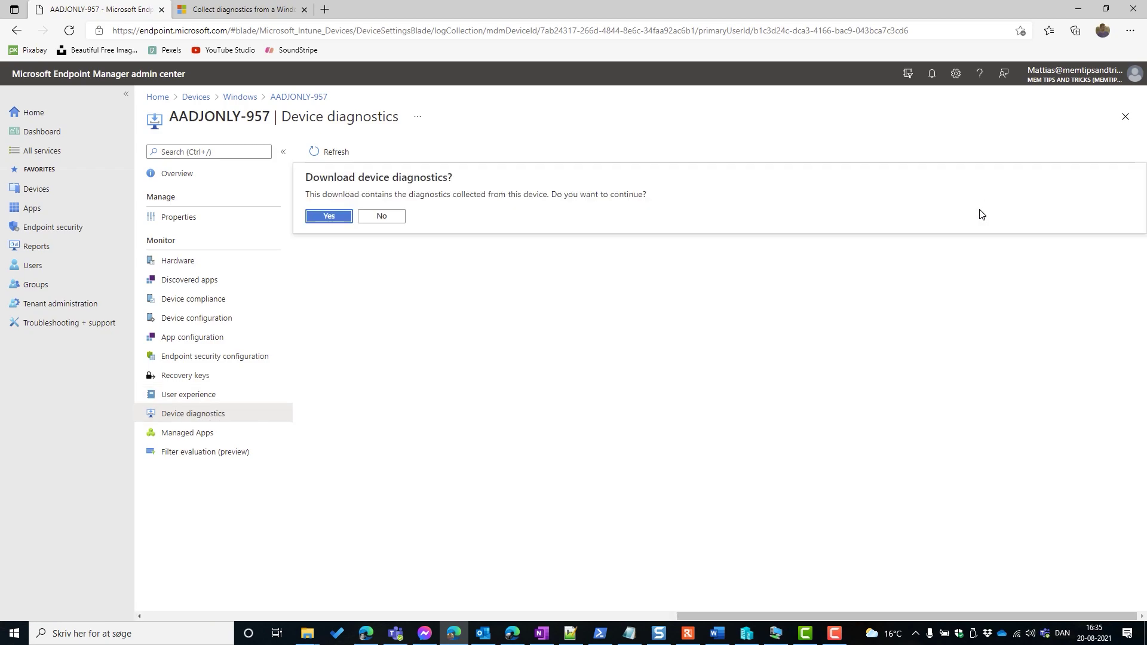
{"action": "left_click", "coordinate": [328, 219]}
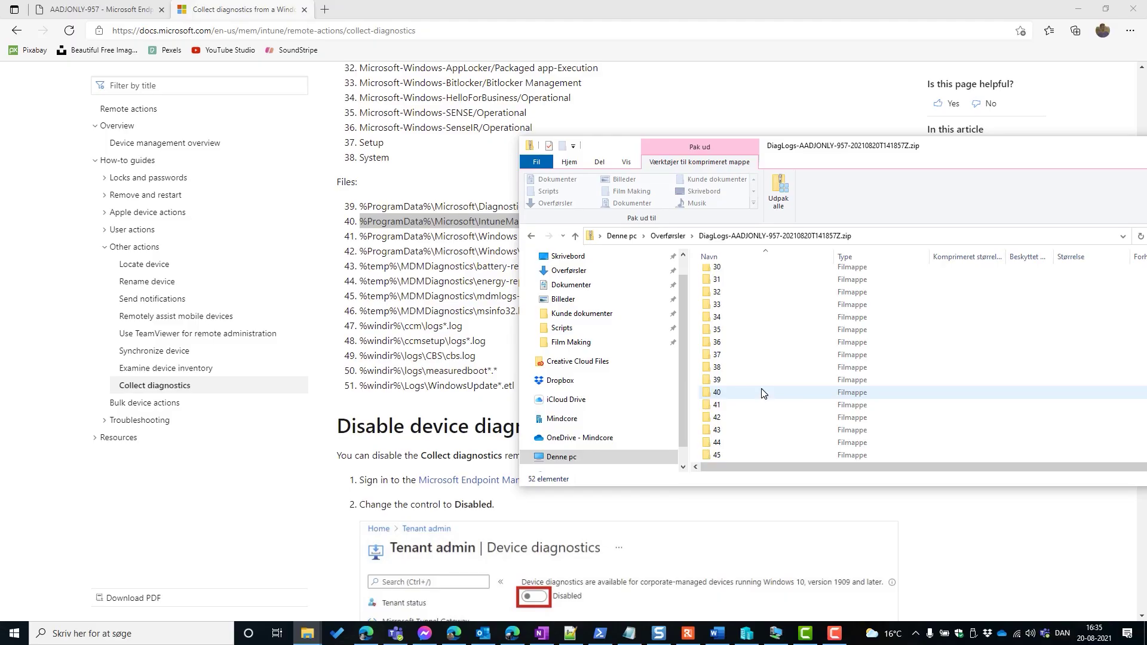
{"action": "left_click", "coordinate": [717, 398]}
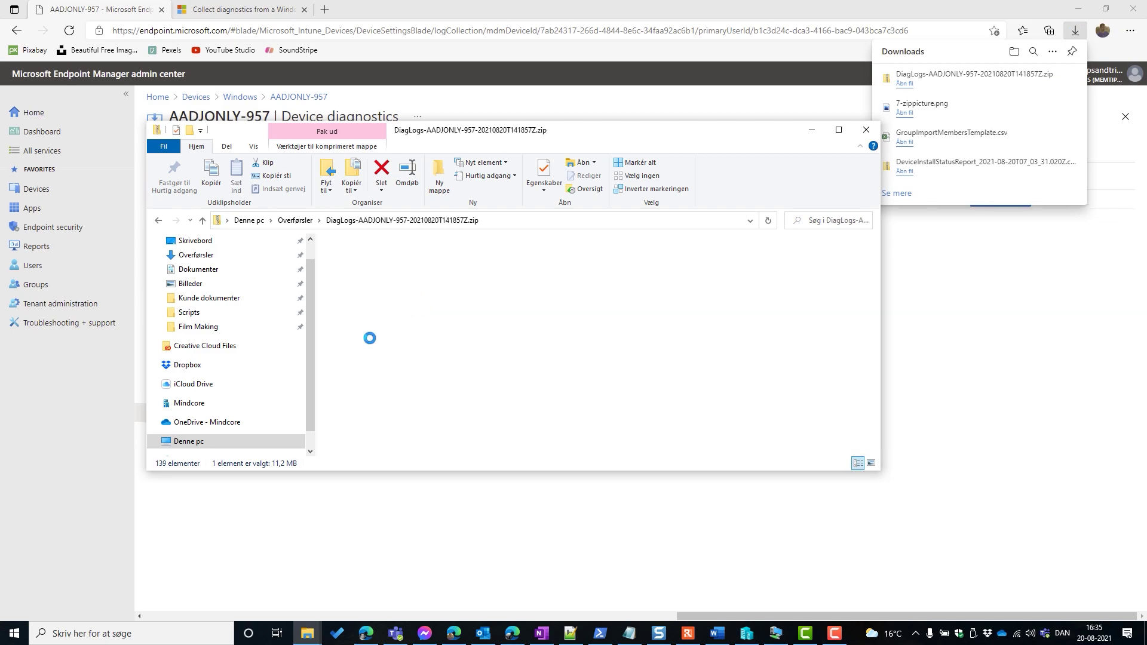
{"action": "left_click", "coordinate": [248, 17]}
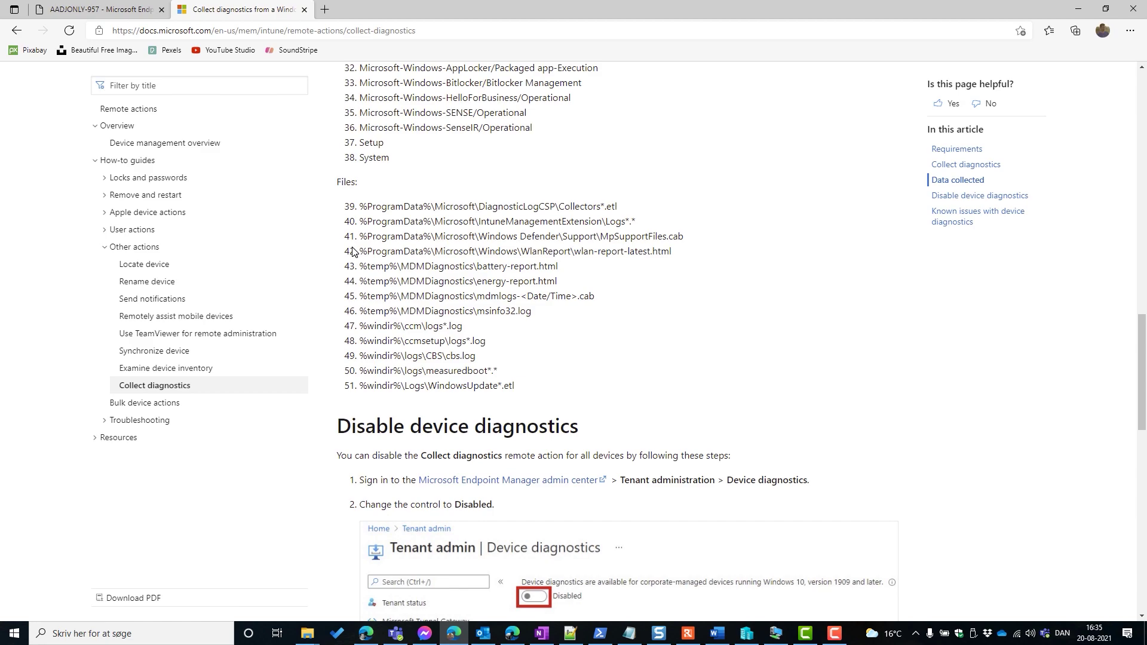
{"action": "left_click_drag", "start_coordinate": [432, 219], "coordinate": [607, 218]}
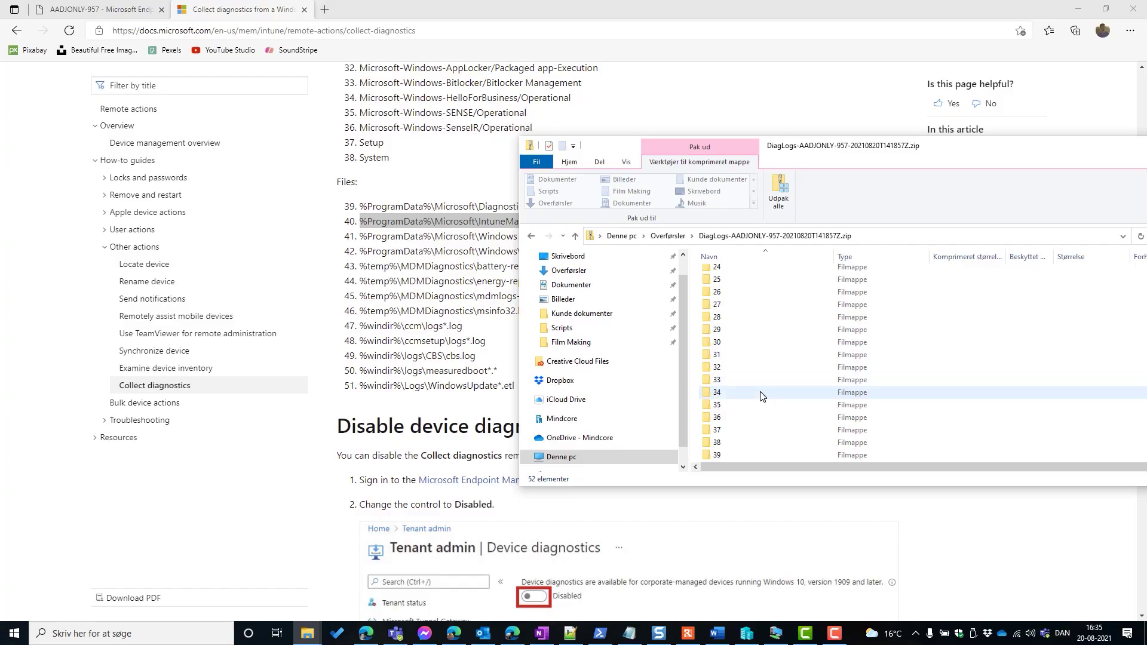
{"action": "scroll", "coordinate": [762, 395], "scroll_direction": "down", "scroll_amount": 2}
{"action": "left_click", "coordinate": [721, 393]}
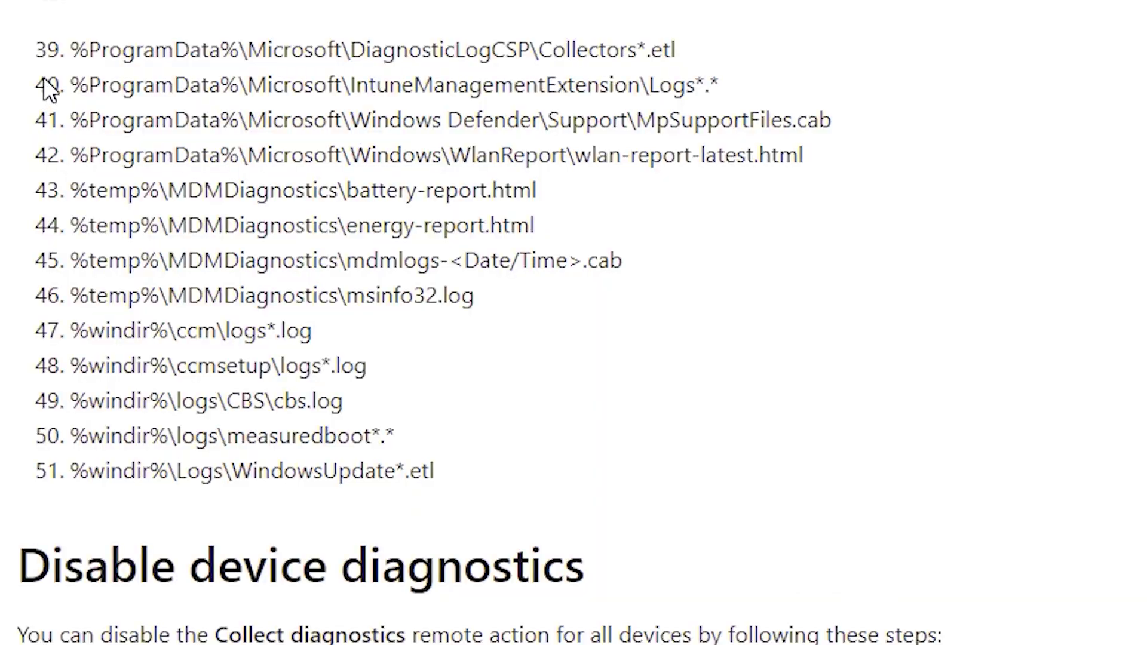
{"action": "left_click_drag", "start_coordinate": [70, 85], "coordinate": [744, 87]}
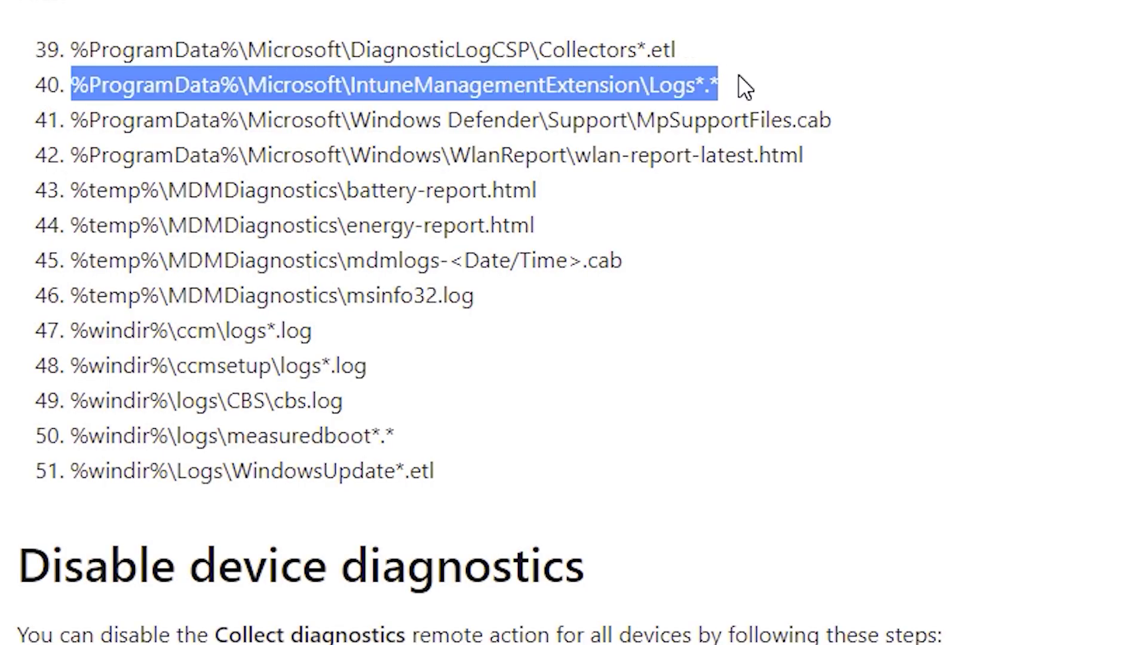
Step: Copy memtipsandtricks_7-zip_18.05_x64_da_01_psappdeploytoolkit_install.log from folder 40 to the Overførsler folder, open the copy and read through it
{"action": "left_click_drag", "start_coordinate": [574, 366], "coordinate": [426, 184]}
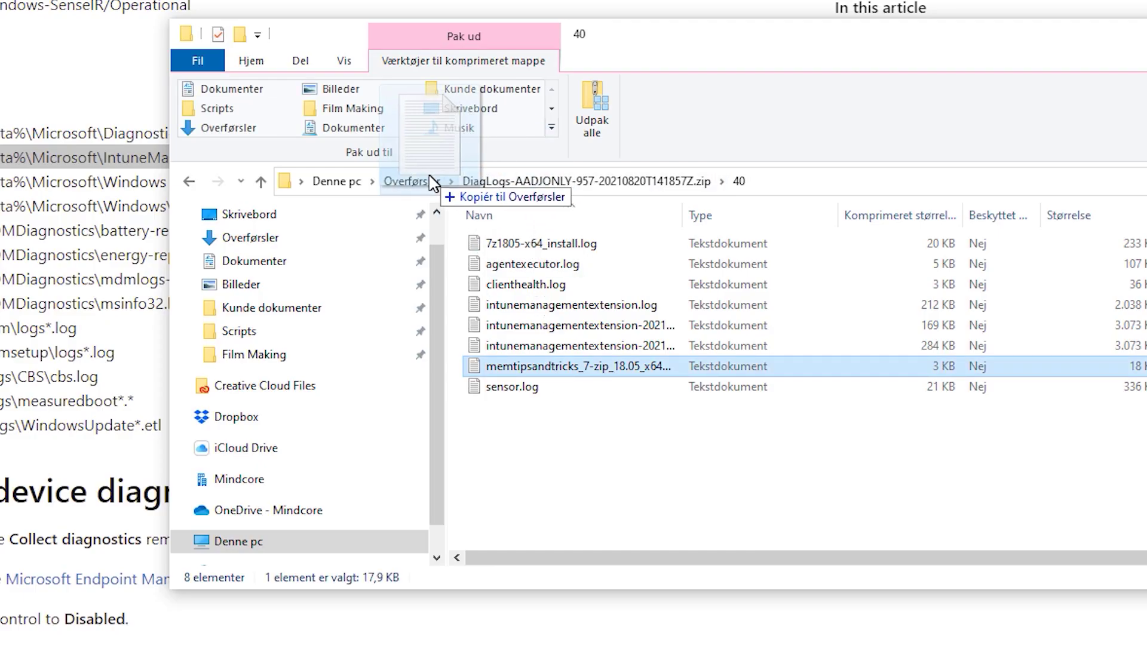
{"action": "left_click", "coordinate": [426, 184]}
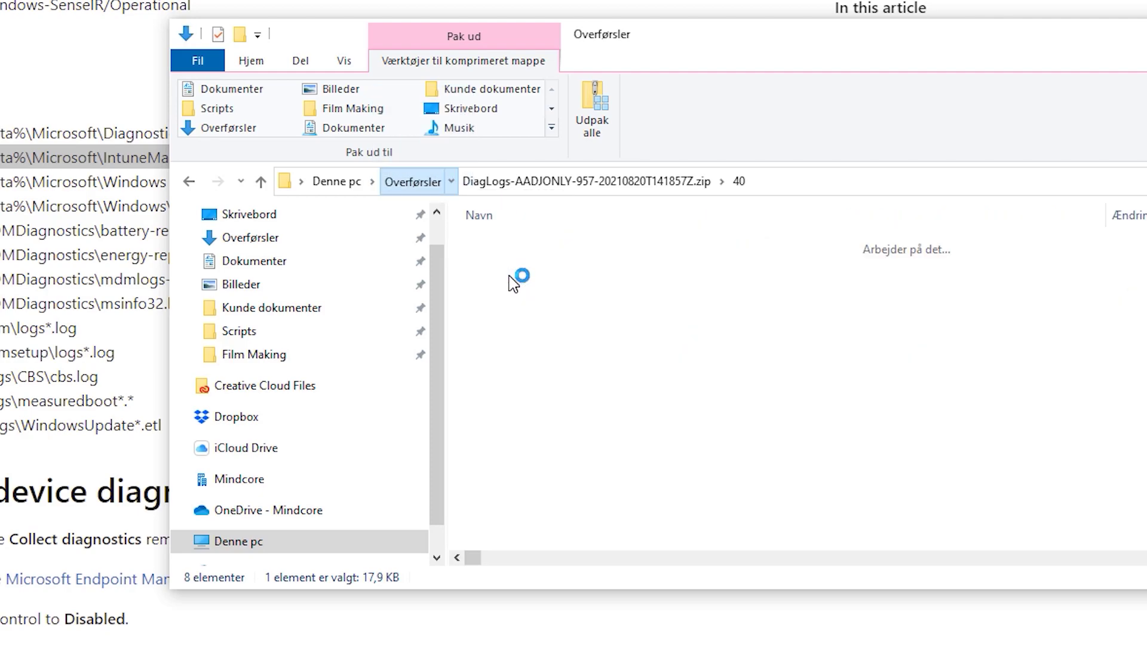
{"action": "double_click", "coordinate": [521, 278]}
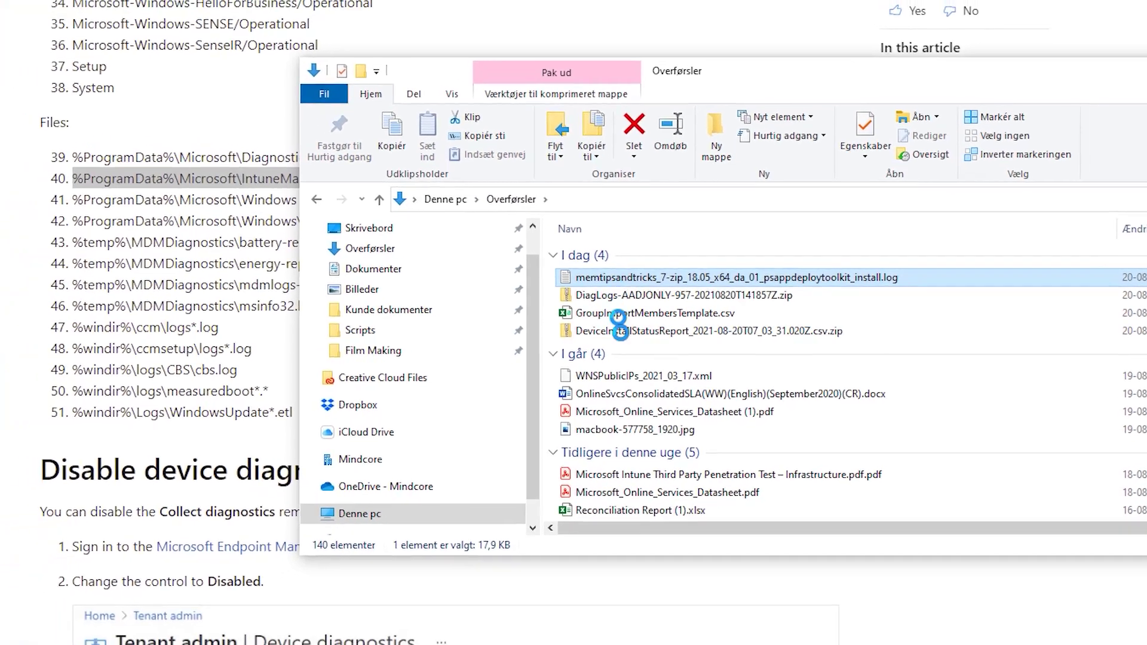
{"action": "scroll", "coordinate": [662, 288], "scroll_direction": "down", "scroll_amount": 20}
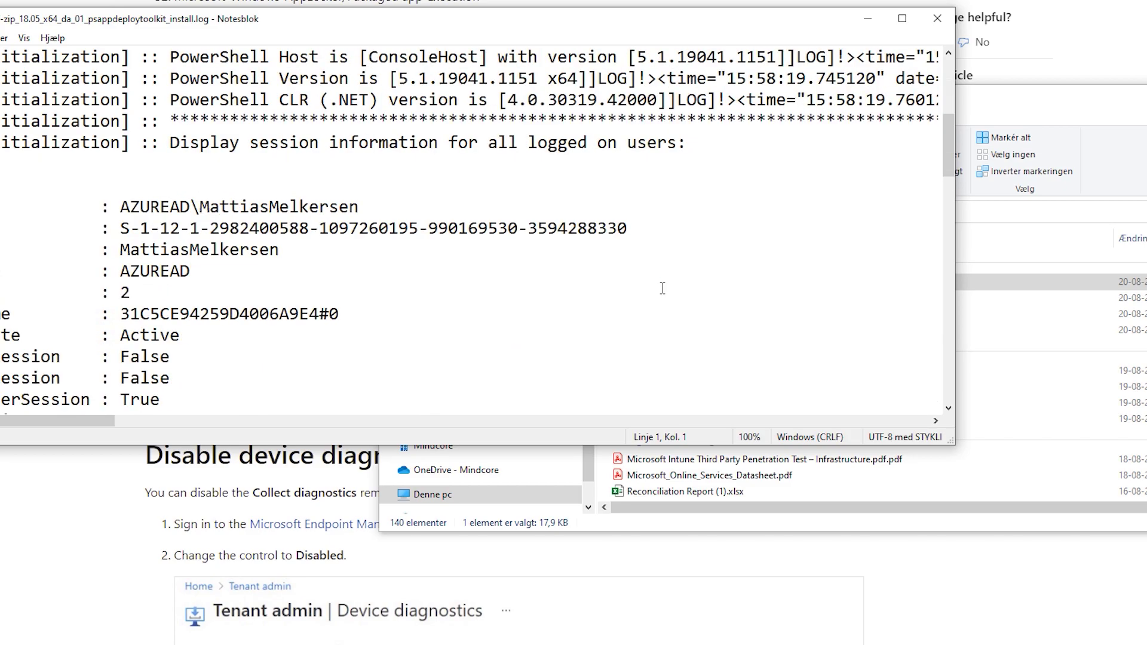
{"action": "scroll", "coordinate": [662, 289], "scroll_direction": "down", "scroll_amount": 8}
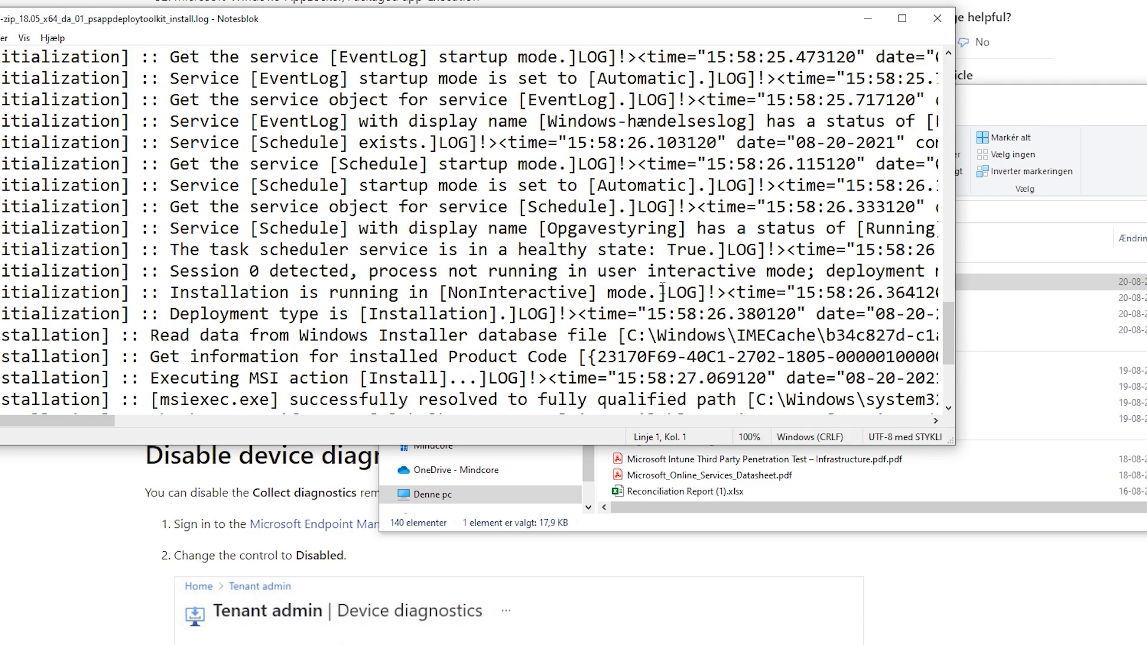